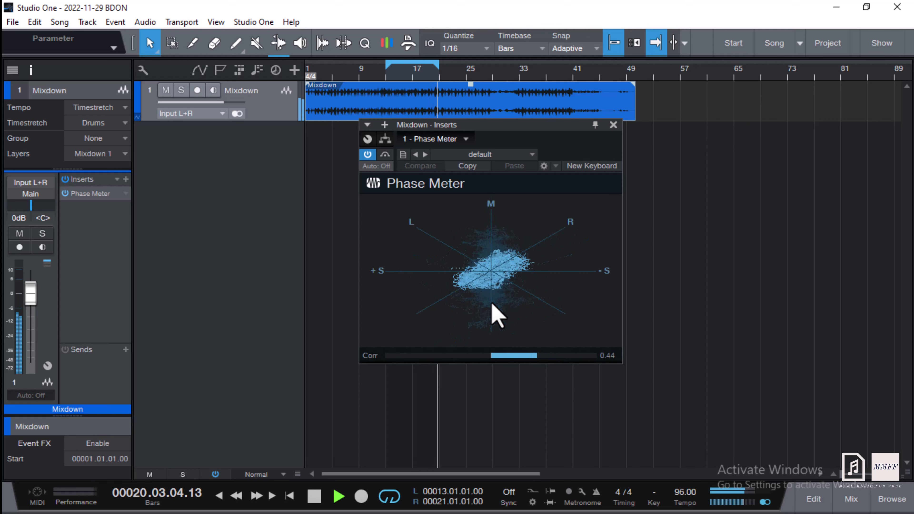
Stop playback and close the Phase Meter, and activate and open the Saturation Knob insert on the main output channel
key("space")
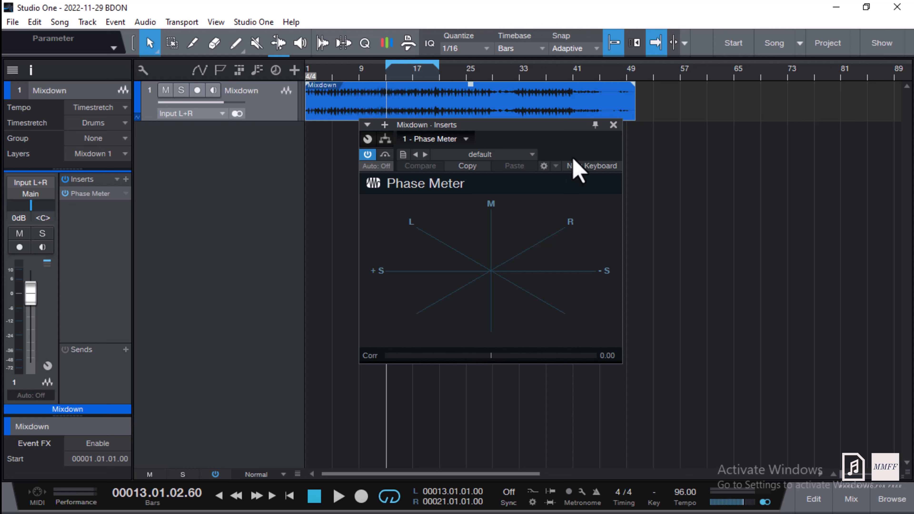
left_click(613, 125)
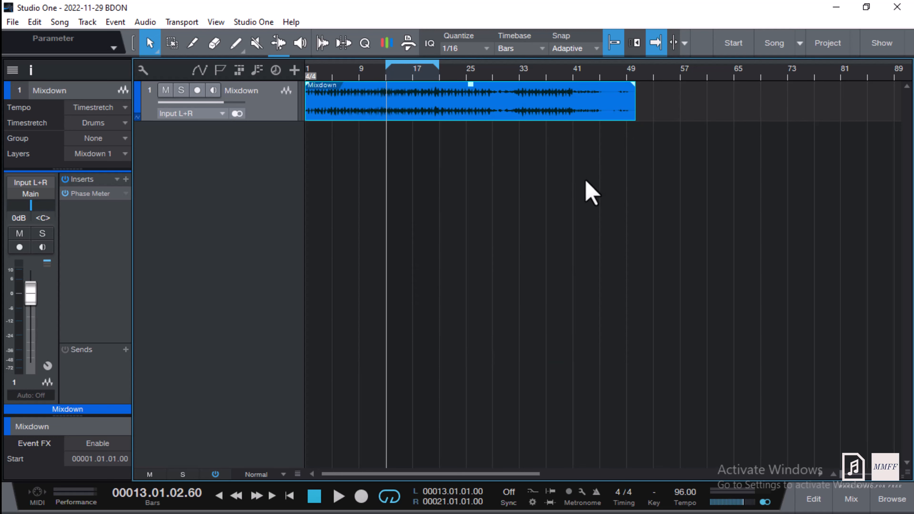
left_click(852, 501)
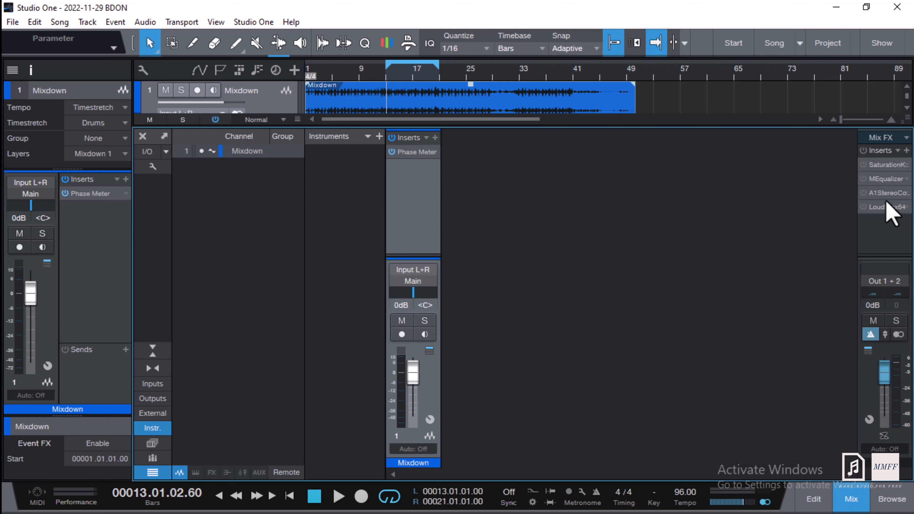
left_click(863, 164)
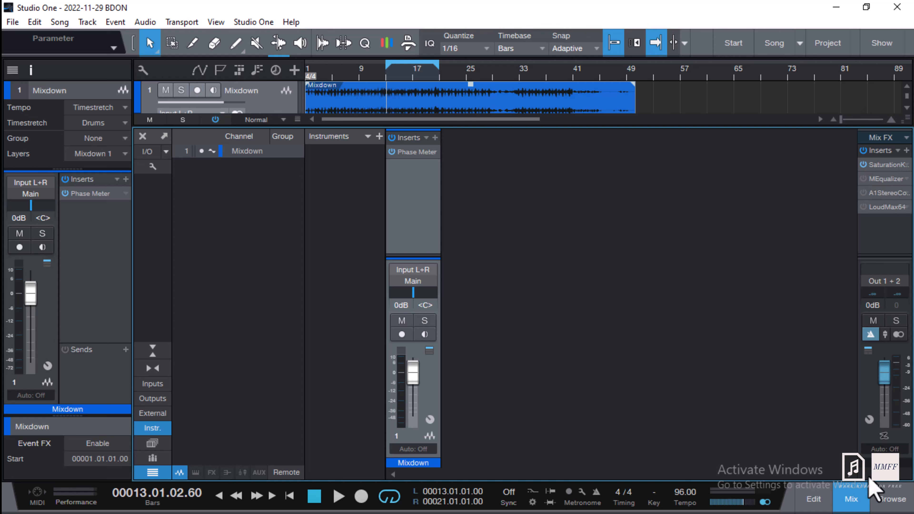
double_click(888, 165)
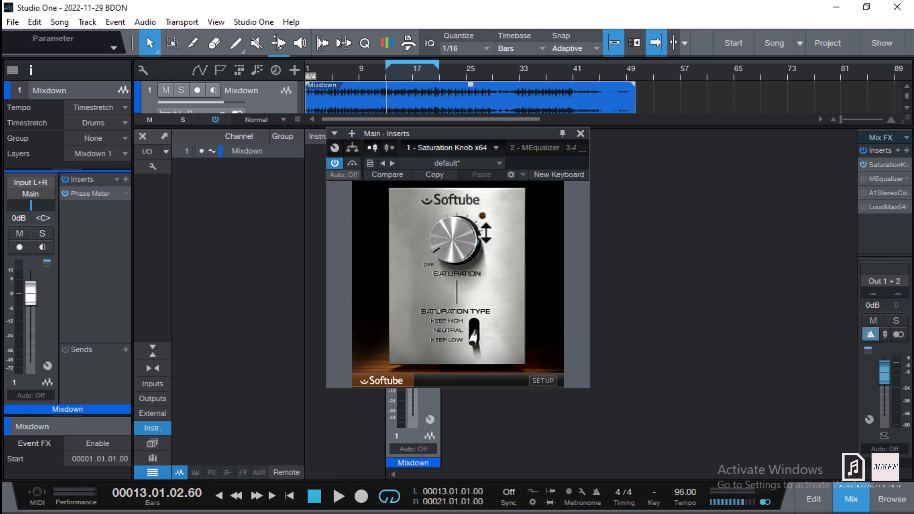
left_click(858, 493)
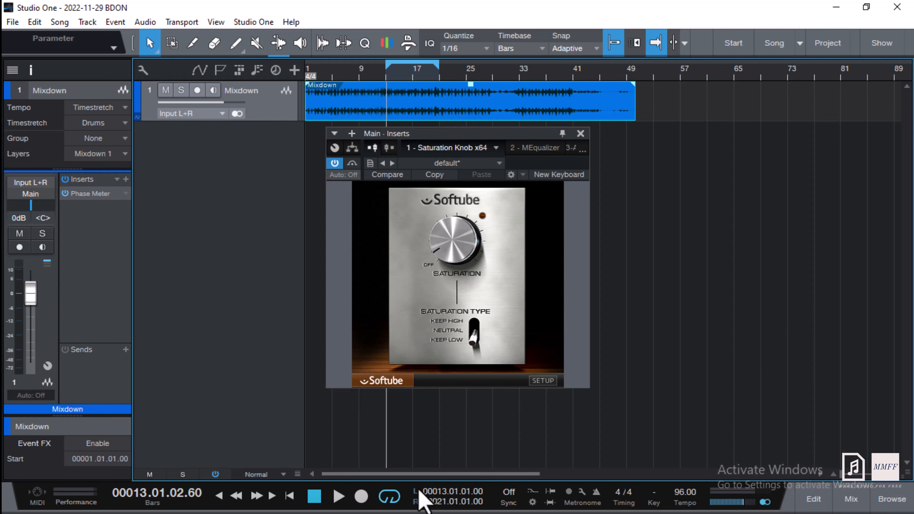
Play the loop and compare the mix with Saturation Knob bypassed and active, leaving it active and stopping playback
key("space")
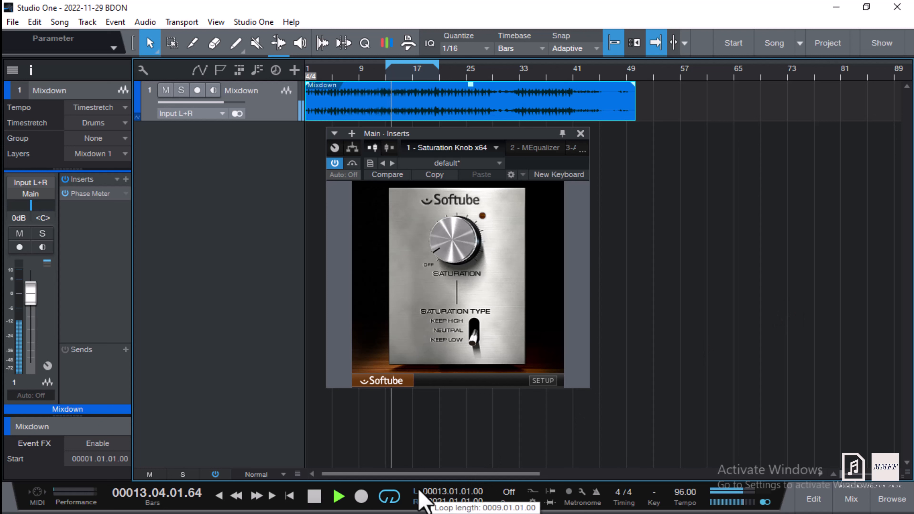
left_click(349, 164)
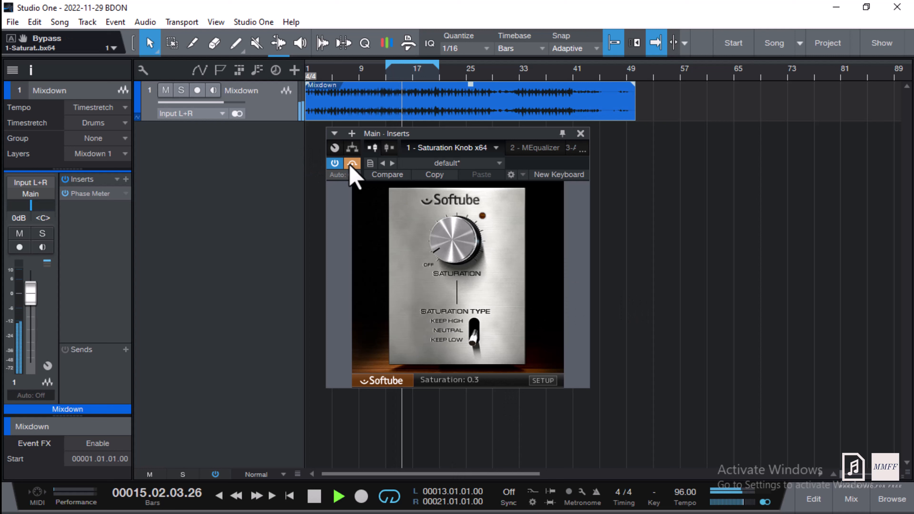
left_click(351, 164)
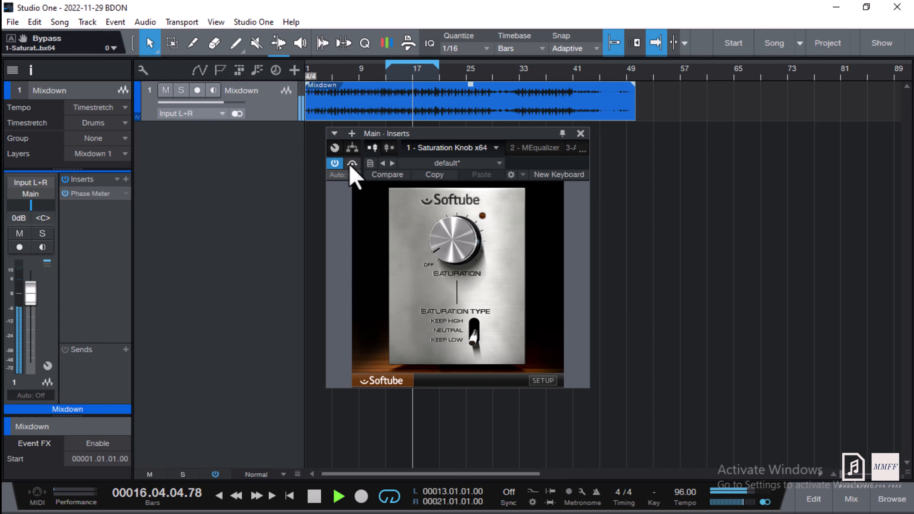
left_click(351, 164)
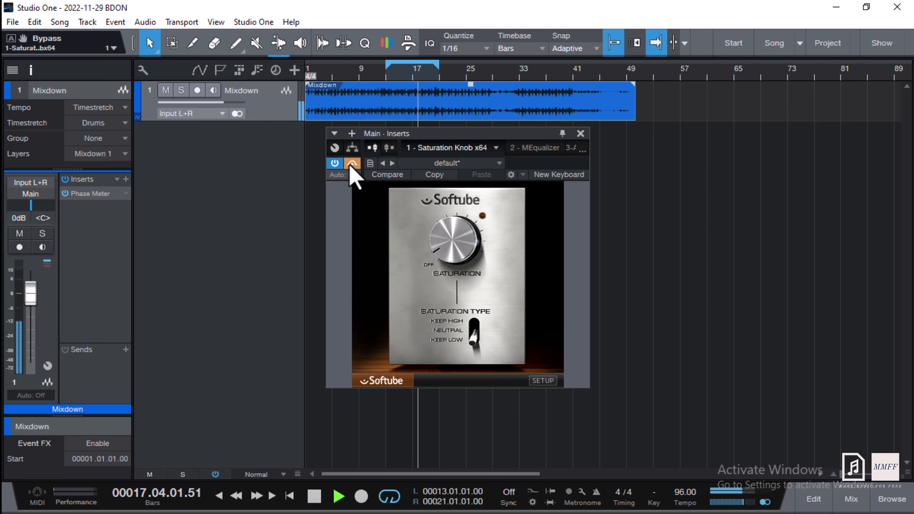
left_click(351, 164)
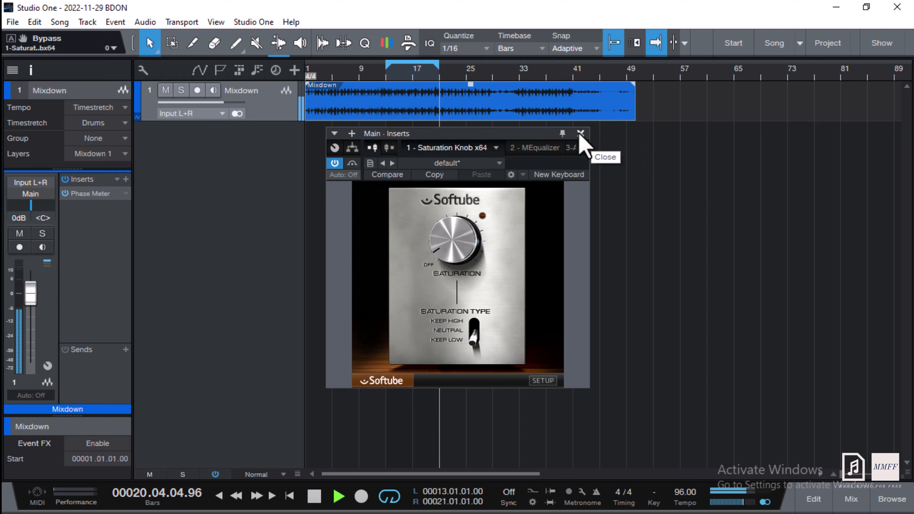
key("space")
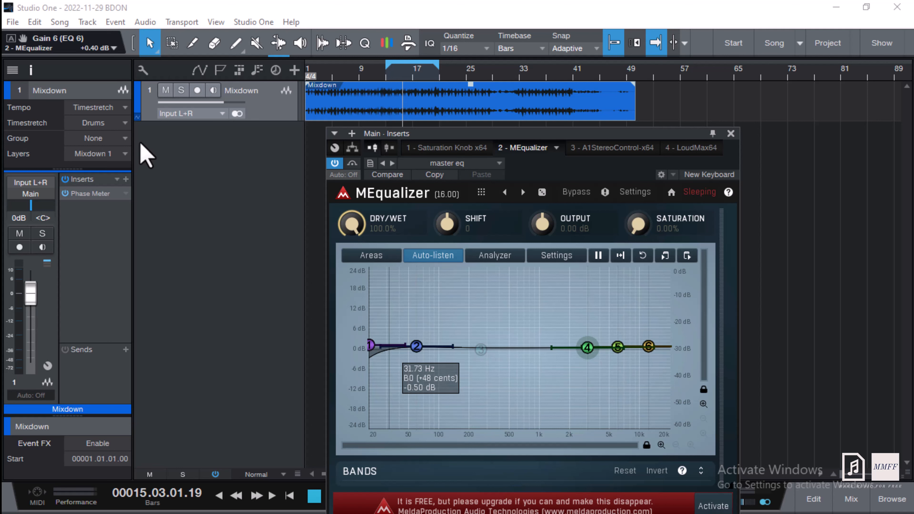
Review bands 1, 2, 4 and 5 in MEqualizer and set band 6's frequency to 12.0 kHz
left_click_drag(647, 133, 672, 79)
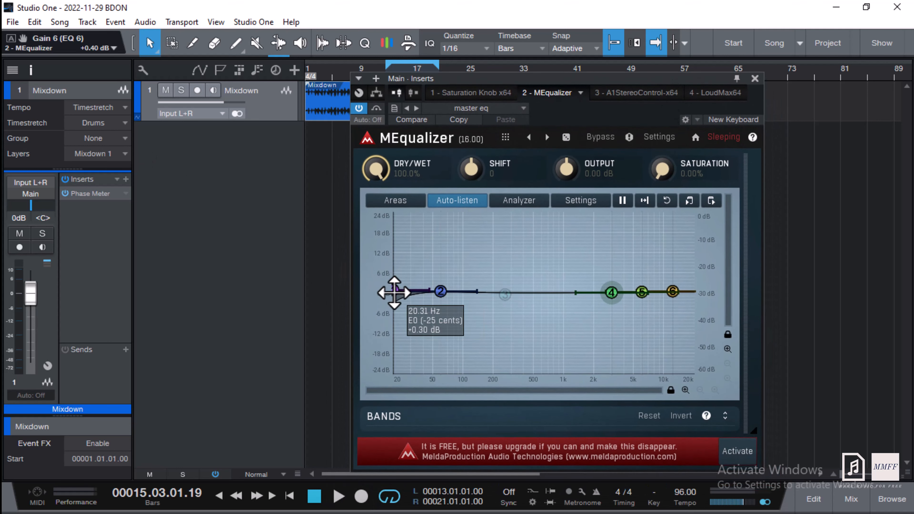
left_click(394, 293)
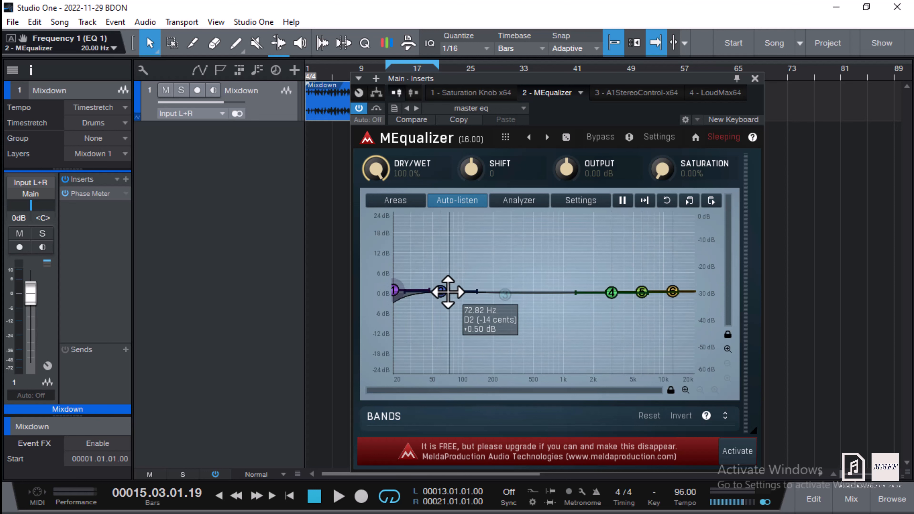
left_click(440, 292)
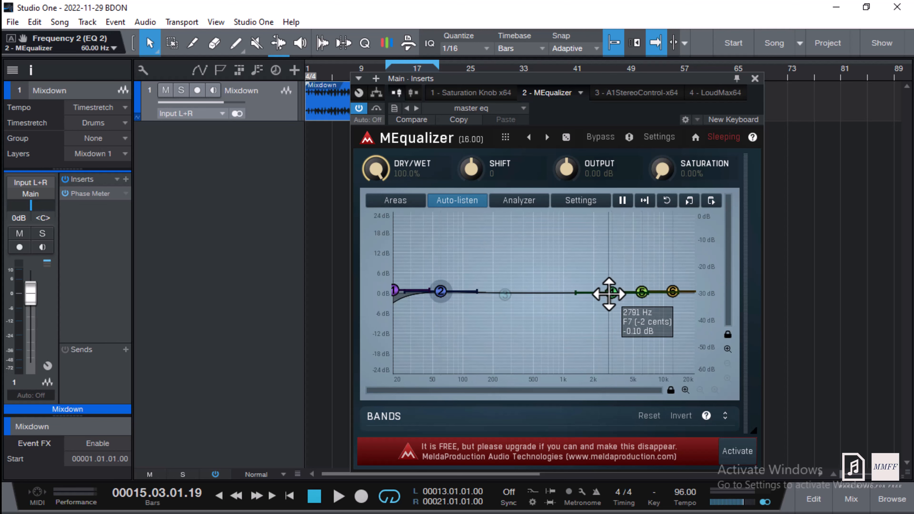
left_click(609, 293)
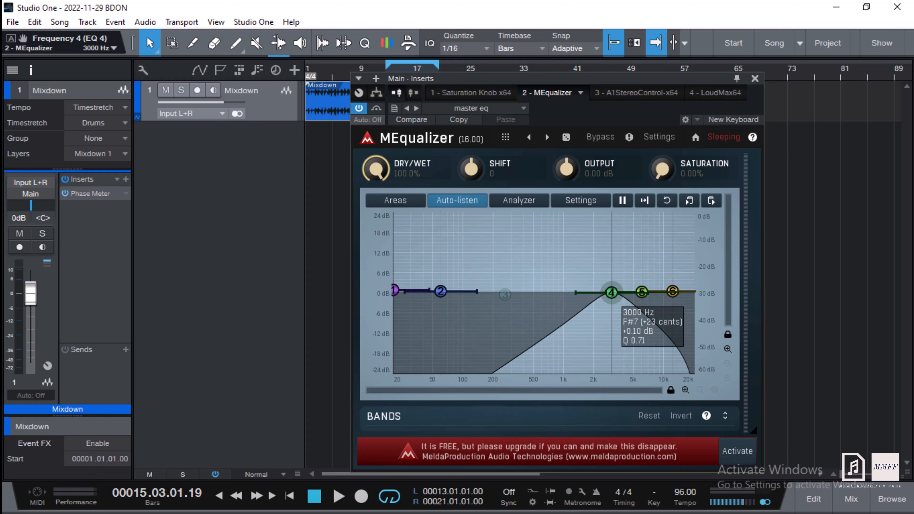
left_click(640, 292)
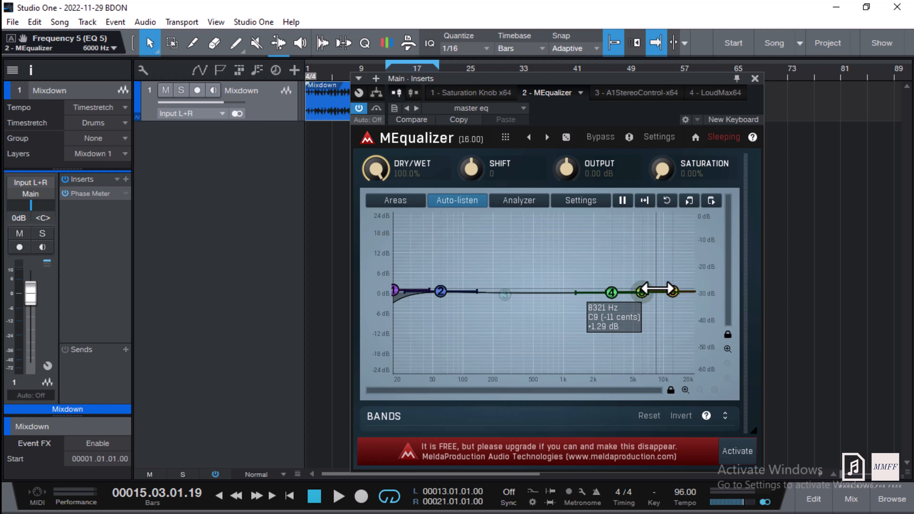
left_click_drag(675, 291, 674, 291)
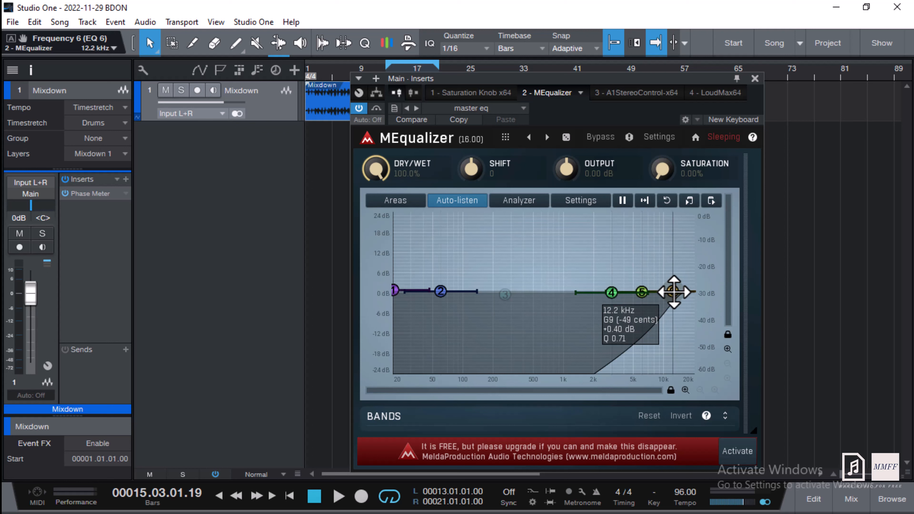
left_click_drag(674, 292, 672, 291)
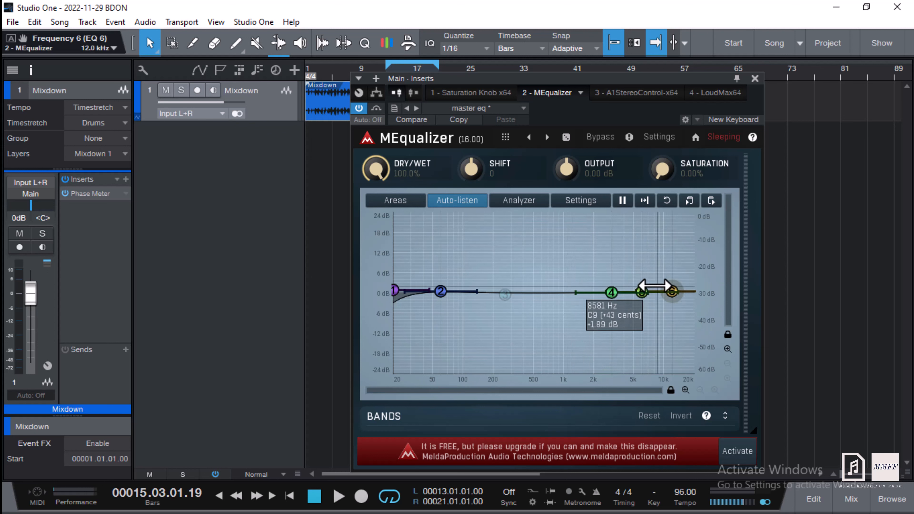
Play the loop from bar 13 and compare the mix with MEqualizer bypassed and active, leaving it active and stopping playback
left_click_drag(635, 74, 692, 108)
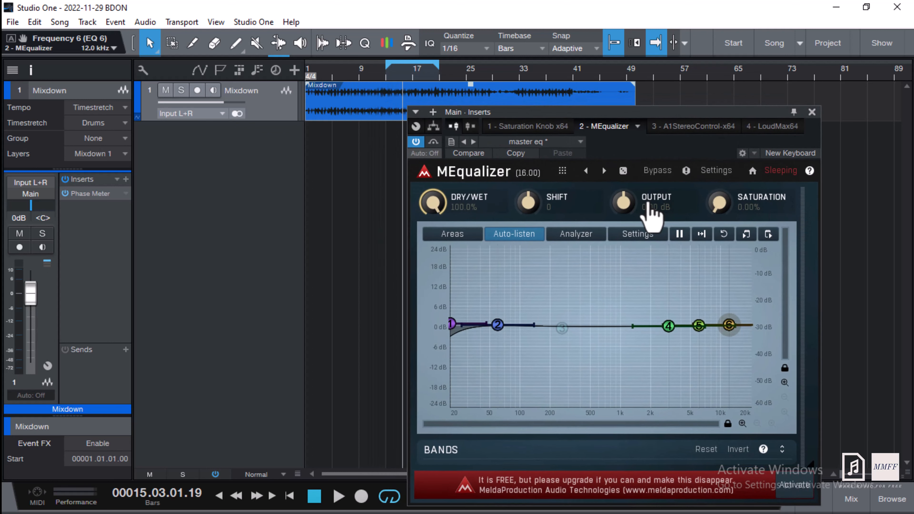
left_click(387, 76)
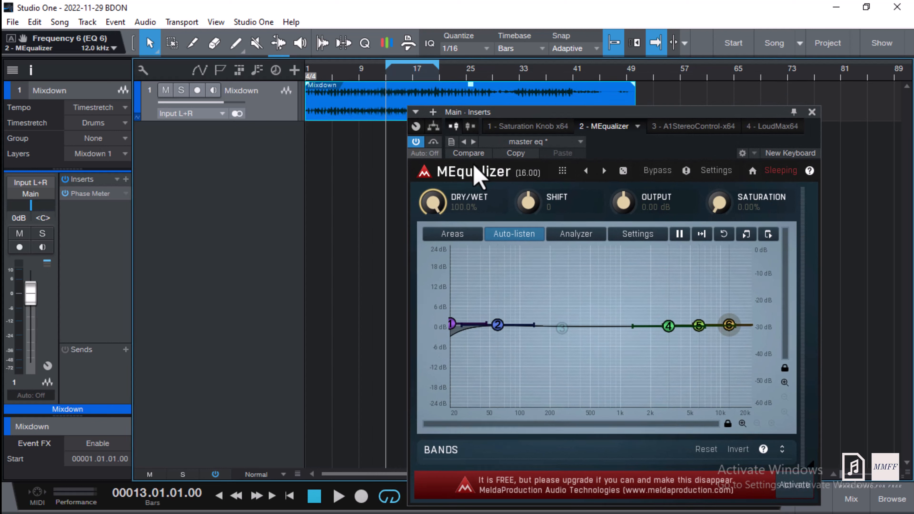
key("space")
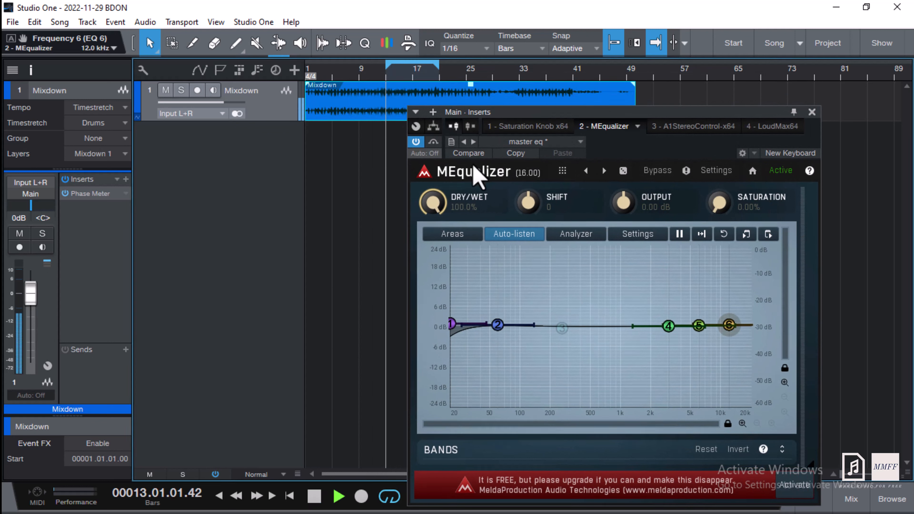
left_click(433, 143)
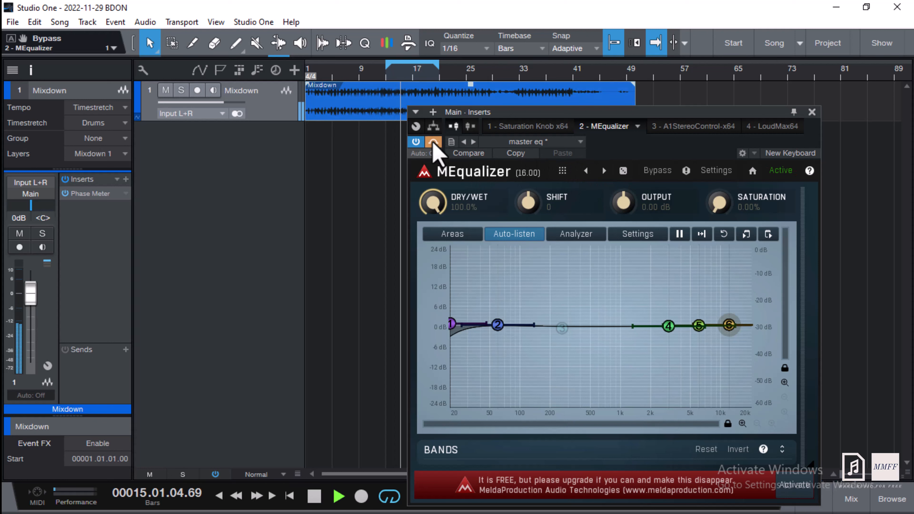
left_click(433, 143)
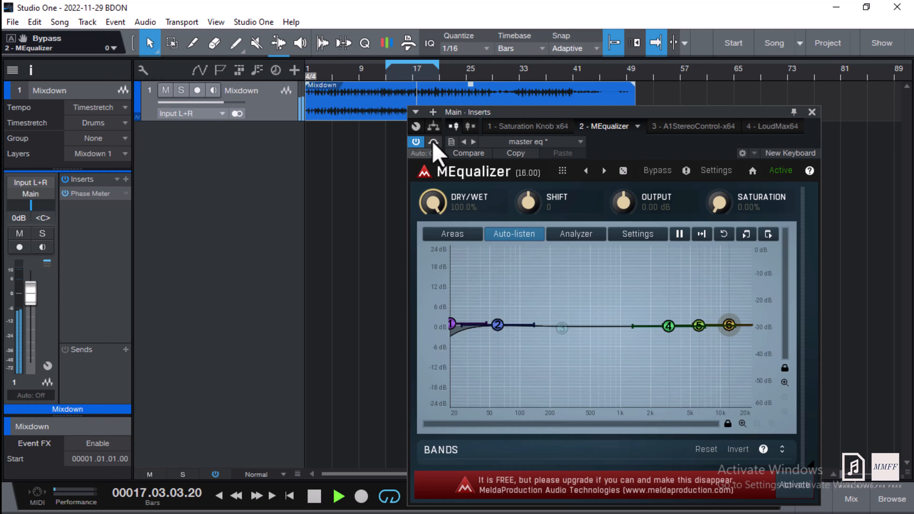
left_click(433, 143)
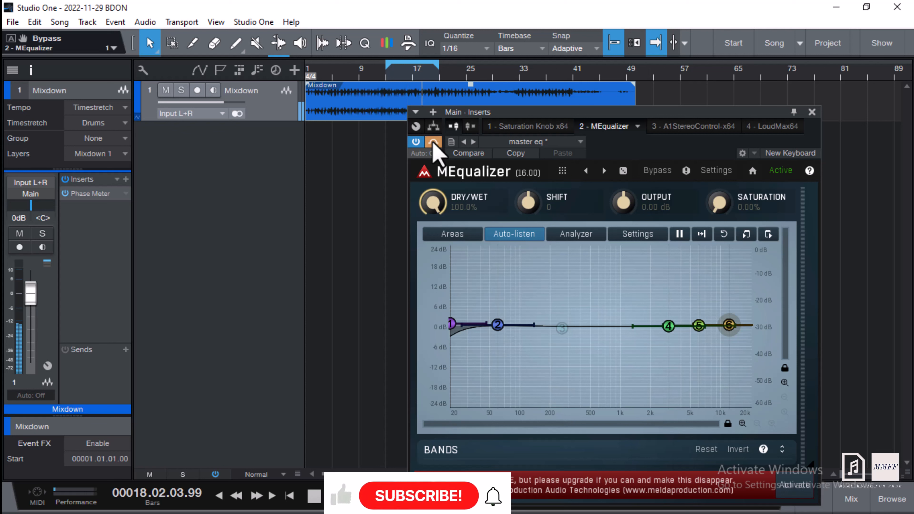
left_click(434, 143)
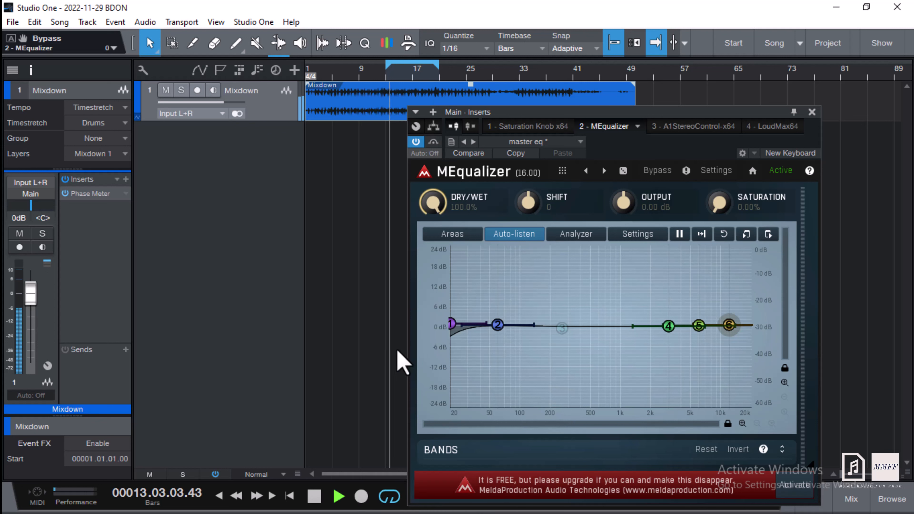
left_click(433, 141)
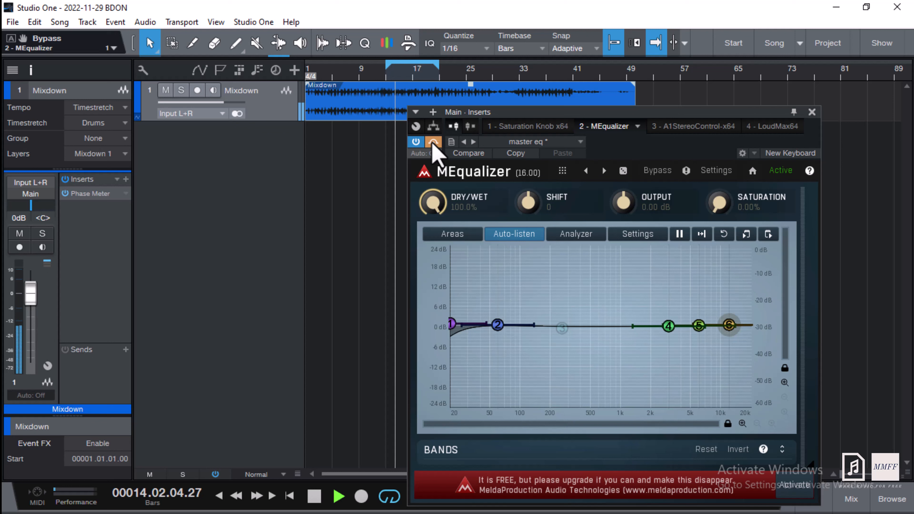
left_click(433, 144)
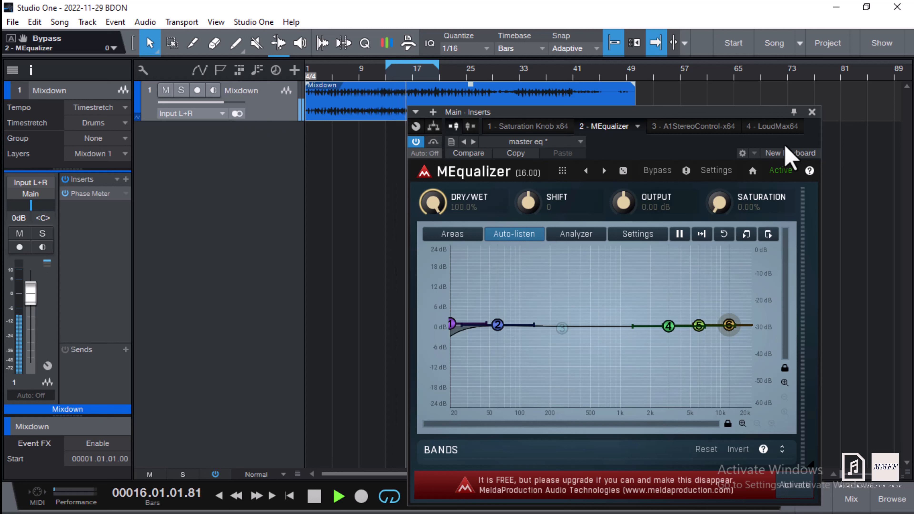
key("space")
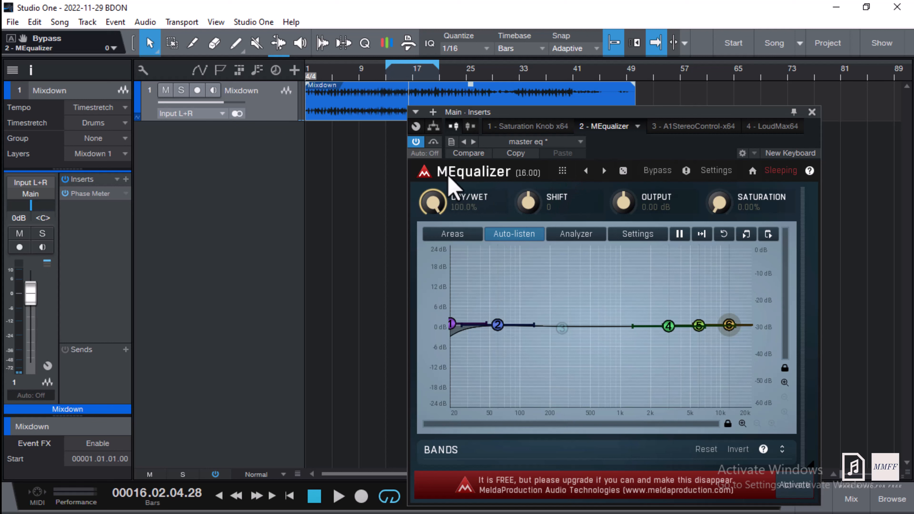
Open A1StereoControl, play the loop from bar 13 and activate the plug-in with Mono on
left_click(699, 126)
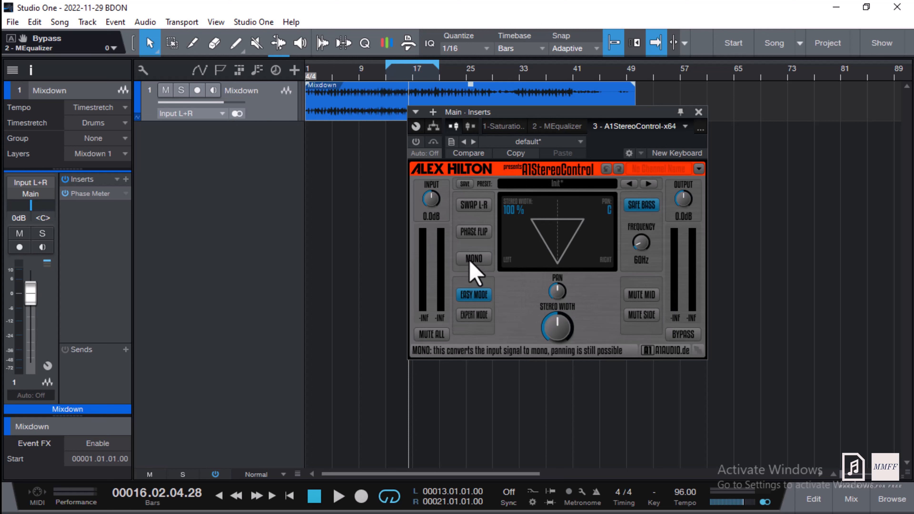
left_click(388, 77)
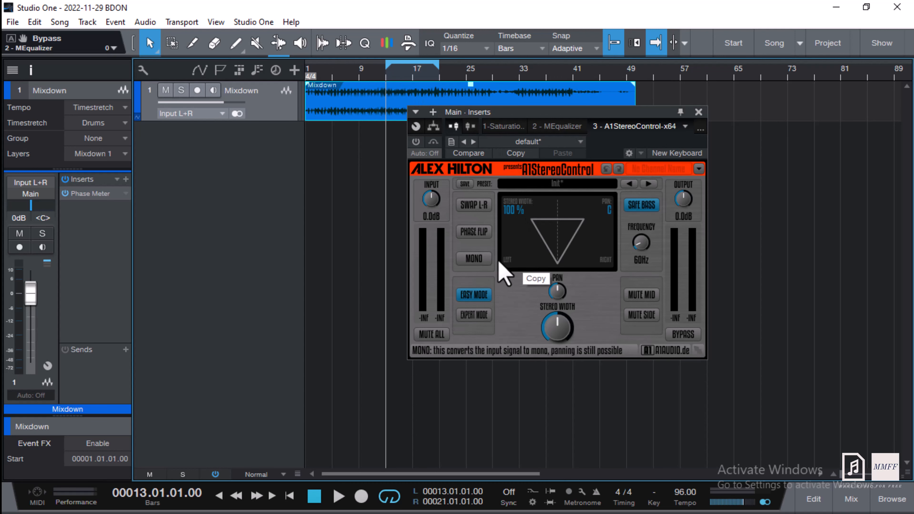
left_click(474, 258)
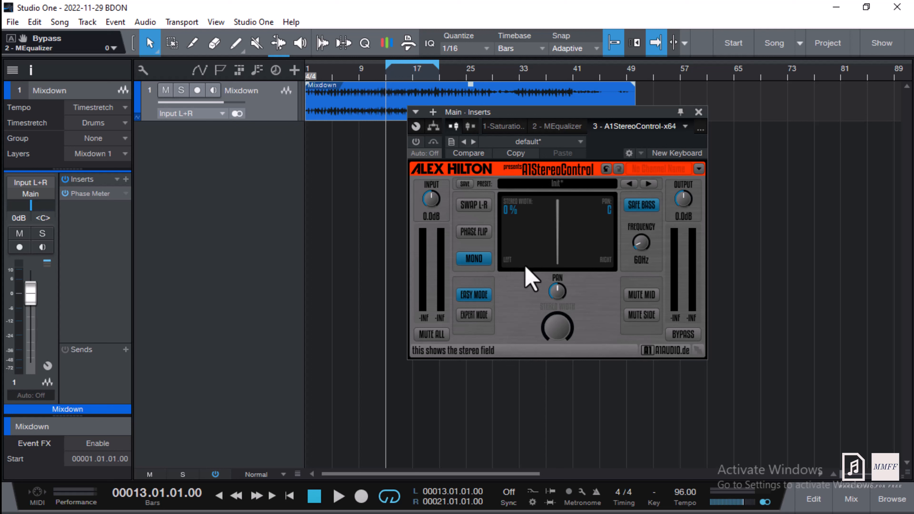
key("space")
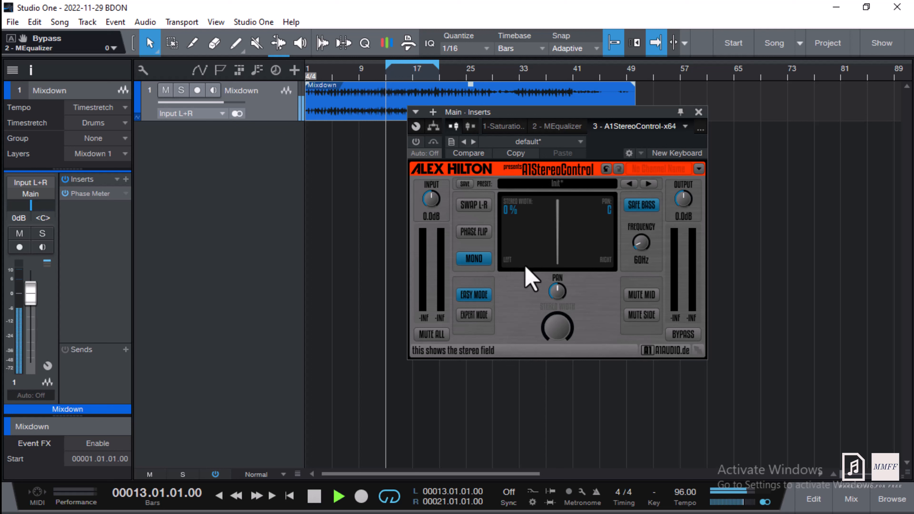
left_click(482, 259)
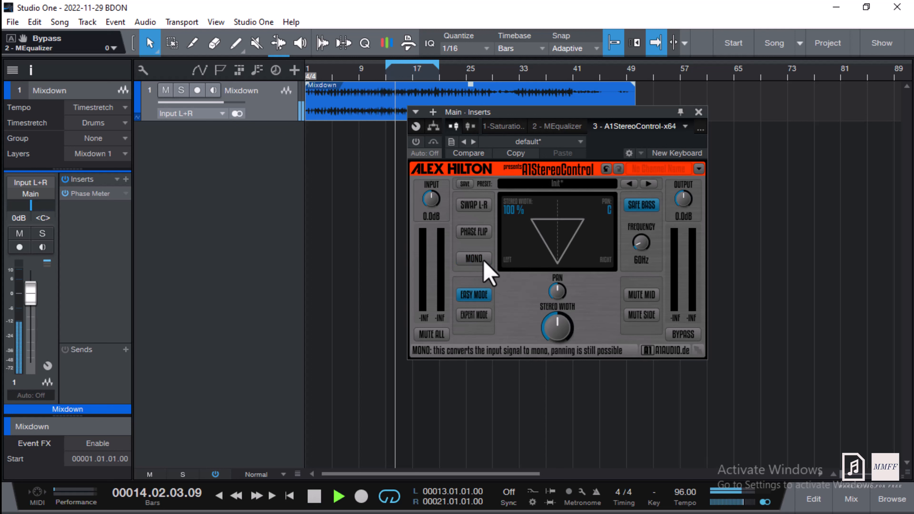
left_click(479, 259)
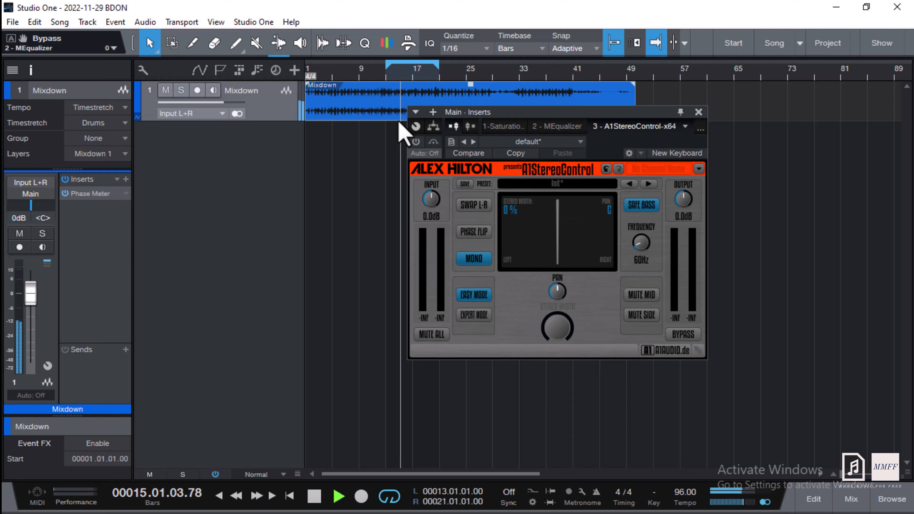
left_click(415, 141)
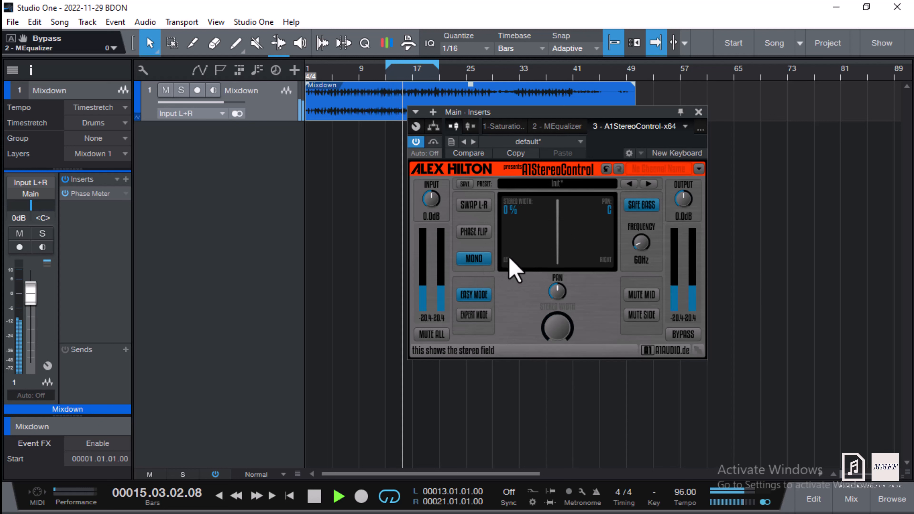
Compare the playing loop in stereo and mono in A1StereoControl, leaving Mono off and stopping playback
left_click(471, 259)
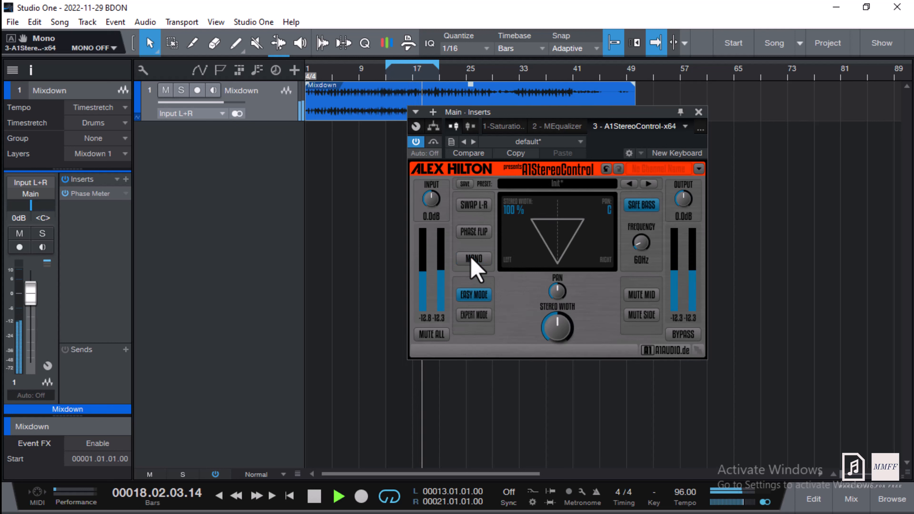
left_click(471, 259)
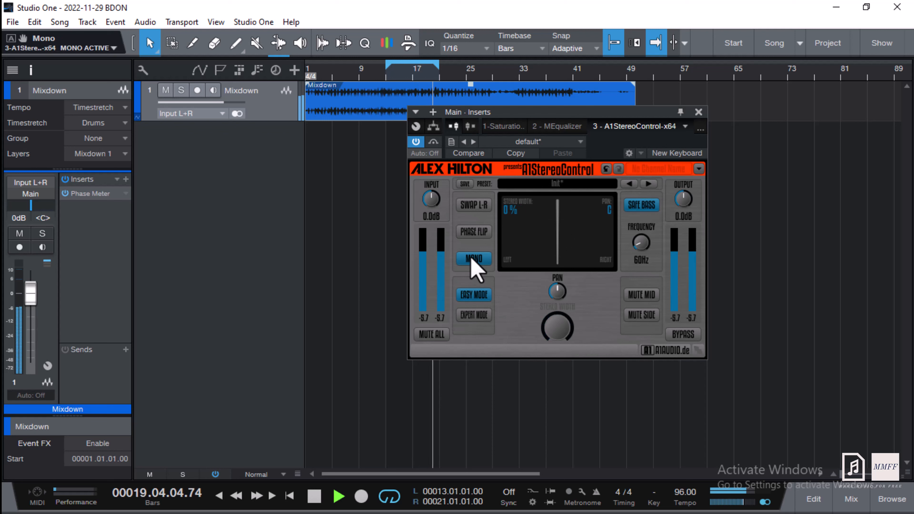
left_click(472, 258)
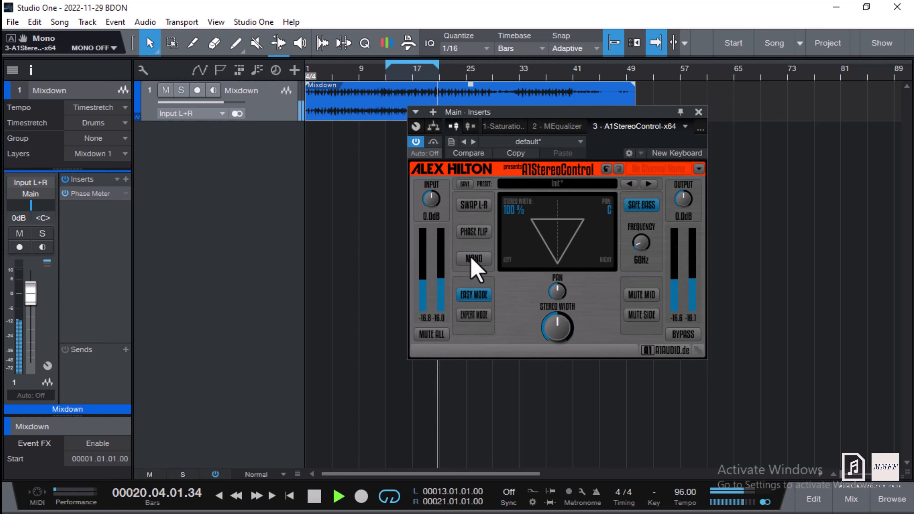
left_click(471, 259)
left_click(471, 259)
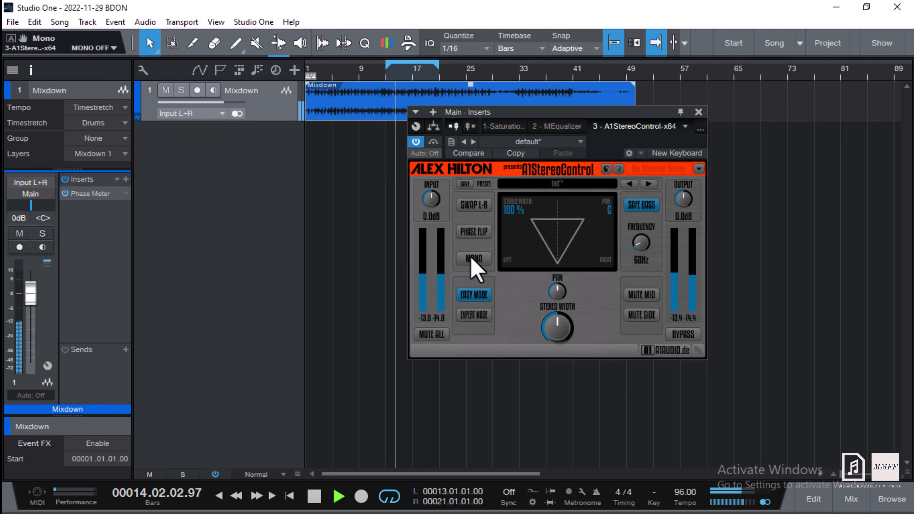
key("space")
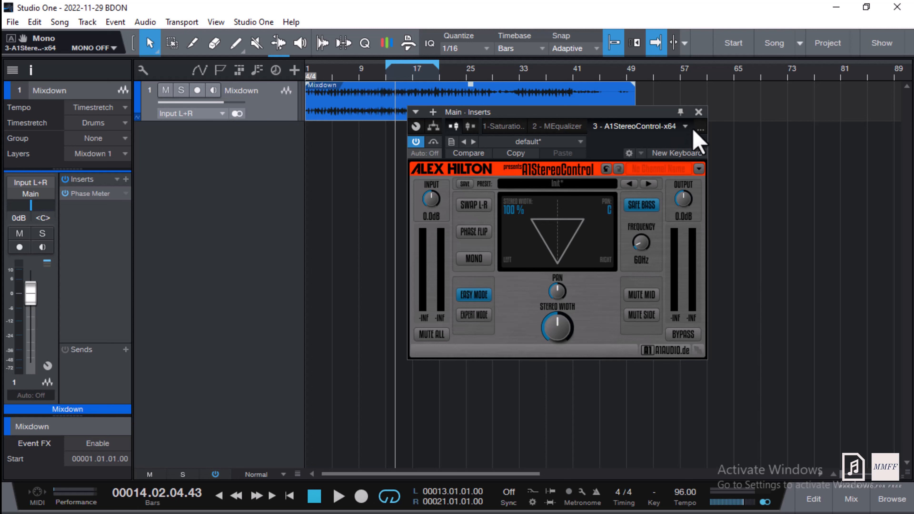
Activate and open the LoudMax insert on the main output channel, and hide the mixer again
left_click(851, 499)
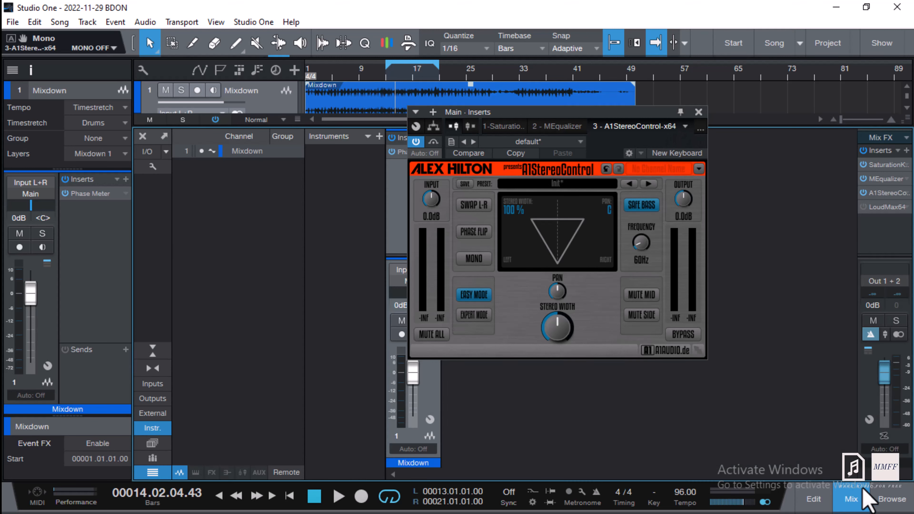
left_click(892, 206)
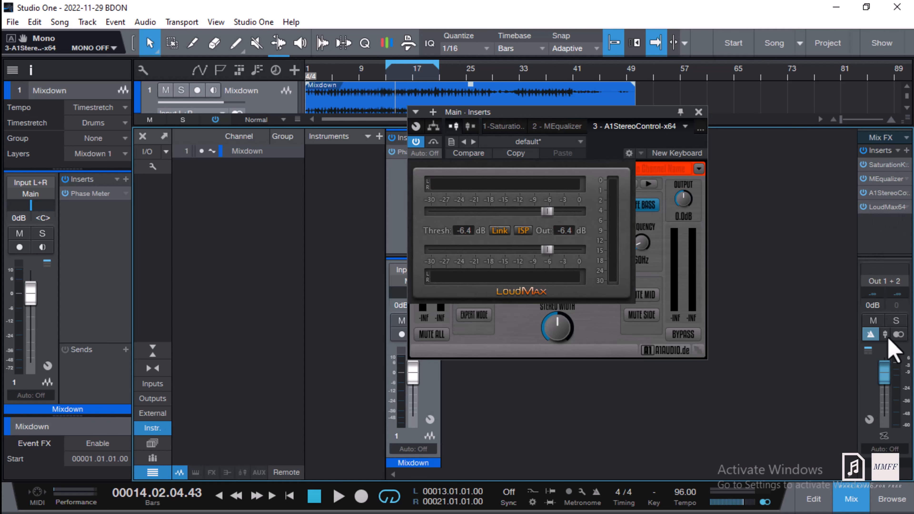
left_click(857, 497)
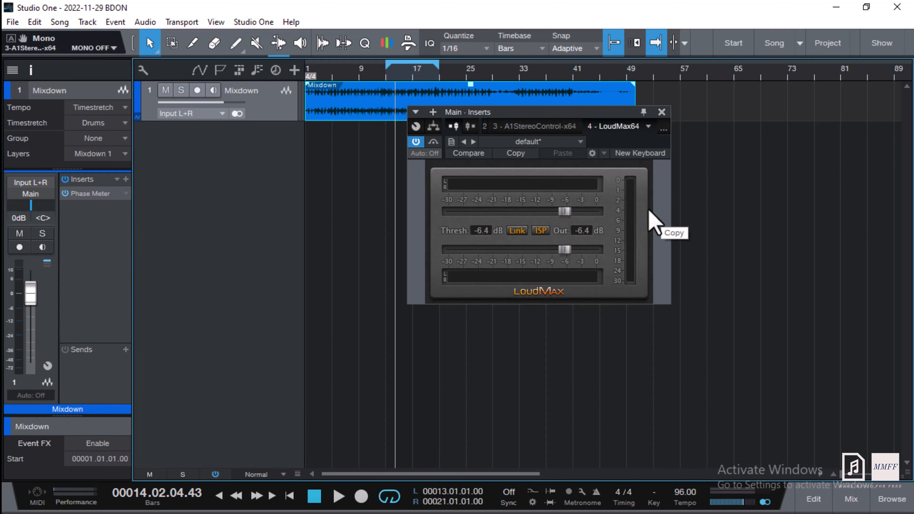
Try LoudMax's linked threshold and output at 0.0 dB and -14.0 dB, and raise the output alone to 0.0 dB
left_click_drag(553, 209, 659, 213)
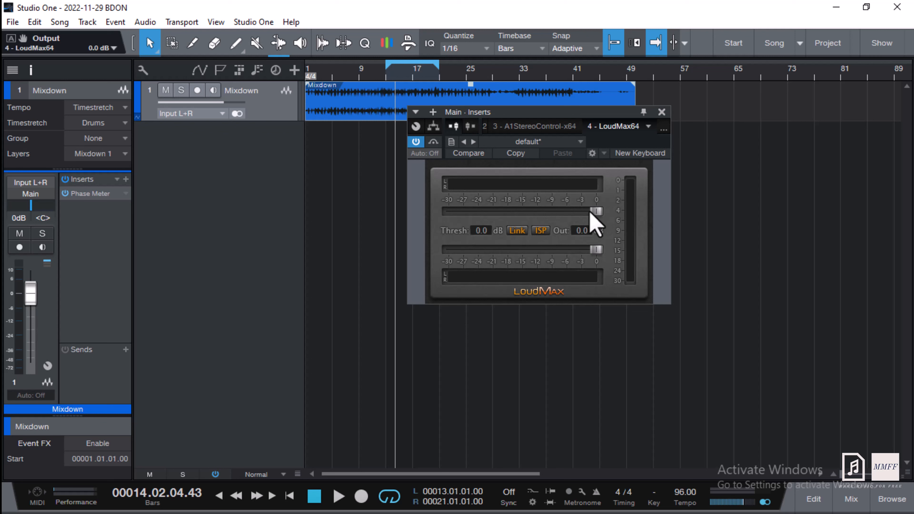
left_click_drag(590, 211, 527, 236)
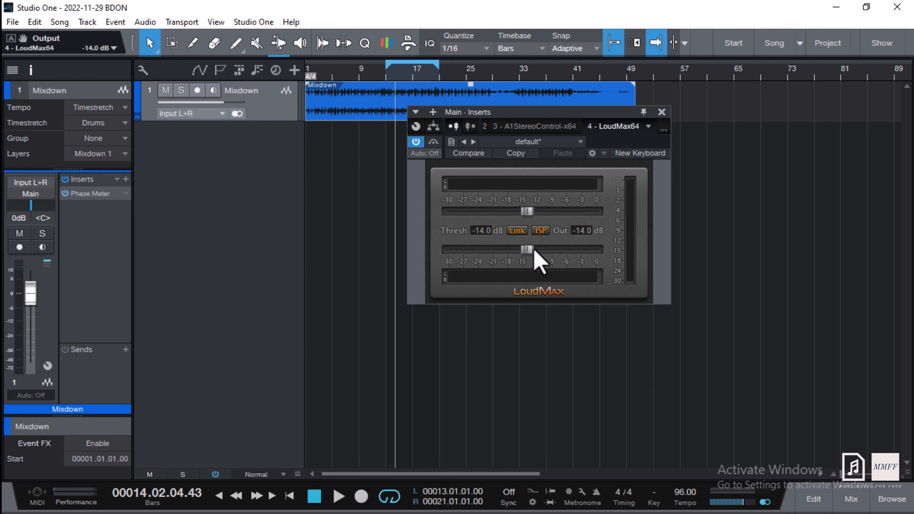
left_click_drag(524, 249, 619, 254)
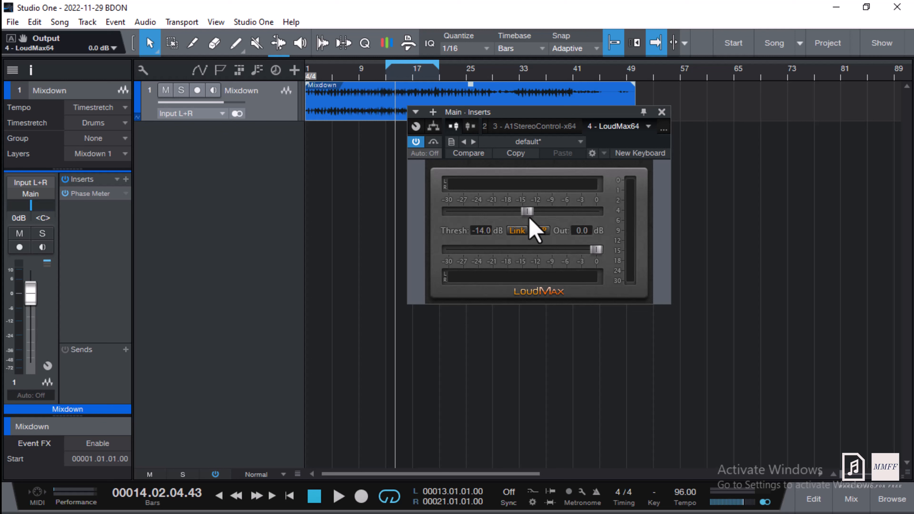
Unlink LoudMax's faders, set the threshold to 0.0 dB and link the faders again
left_click(517, 230)
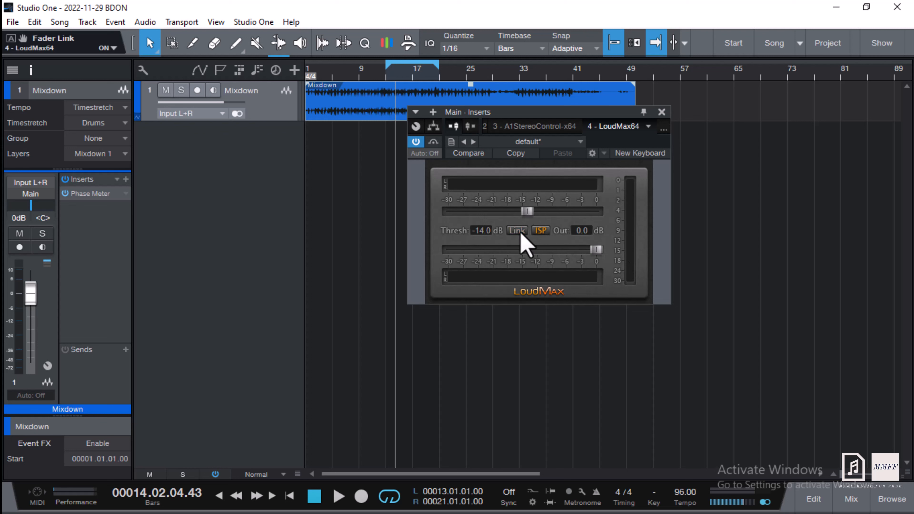
left_click_drag(527, 211, 765, 255)
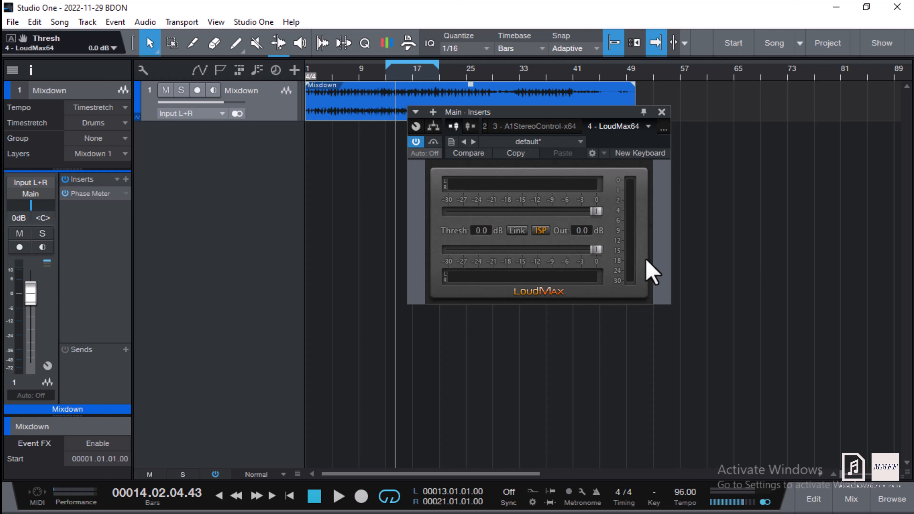
left_click(517, 230)
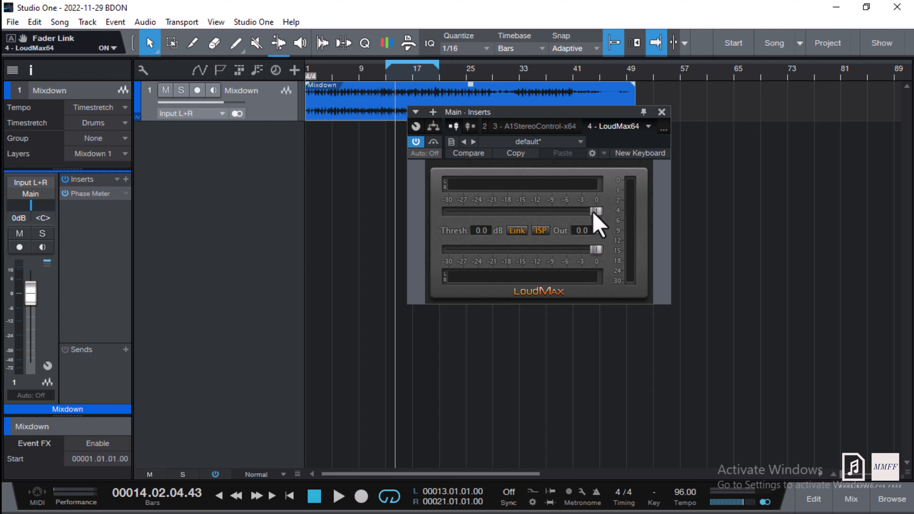
left_click_drag(593, 212, 634, 212)
Play the loop while setting LoudMax's linked threshold and output to -10.0 dB, and stop playback
key("space")
left_click_drag(594, 213, 516, 221)
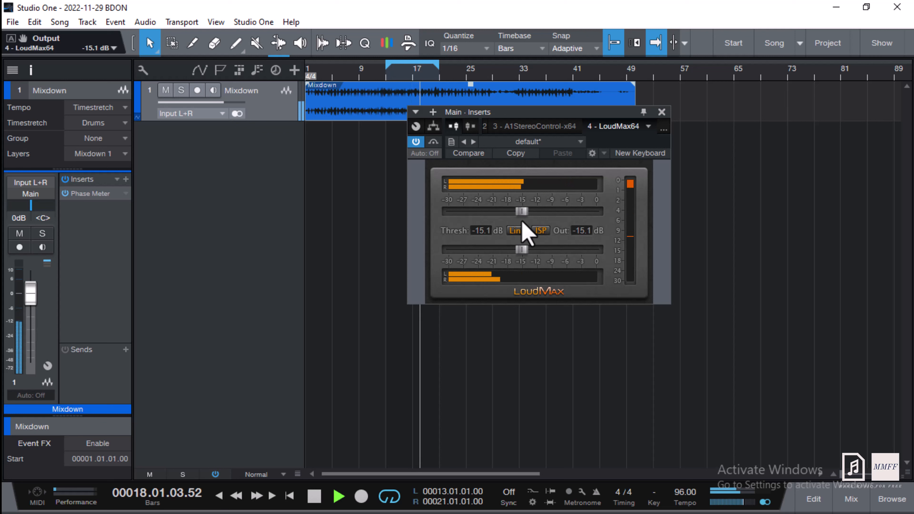
left_click_drag(522, 221, 546, 224)
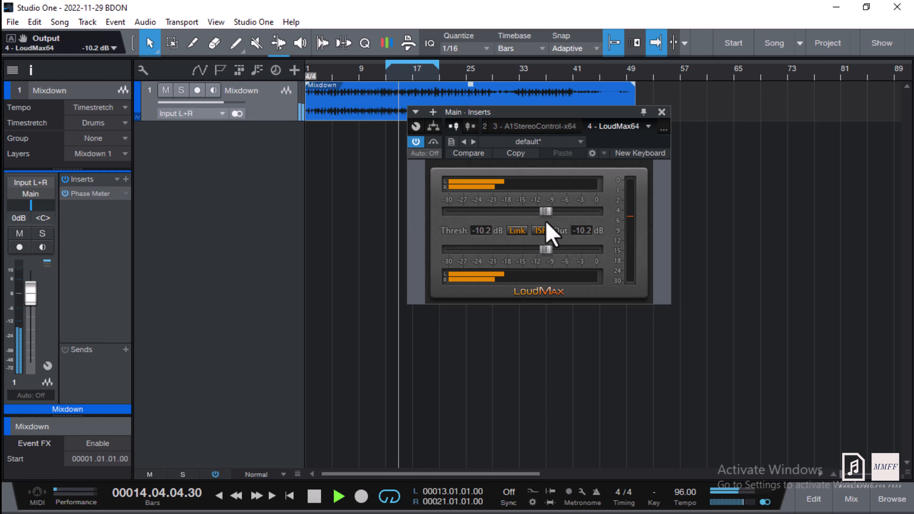
left_click_drag(546, 223, 546, 224)
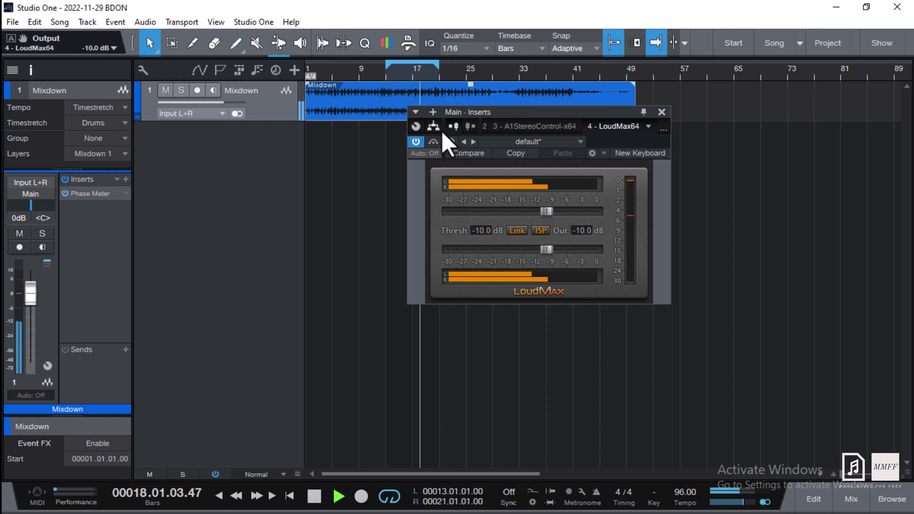
key("space")
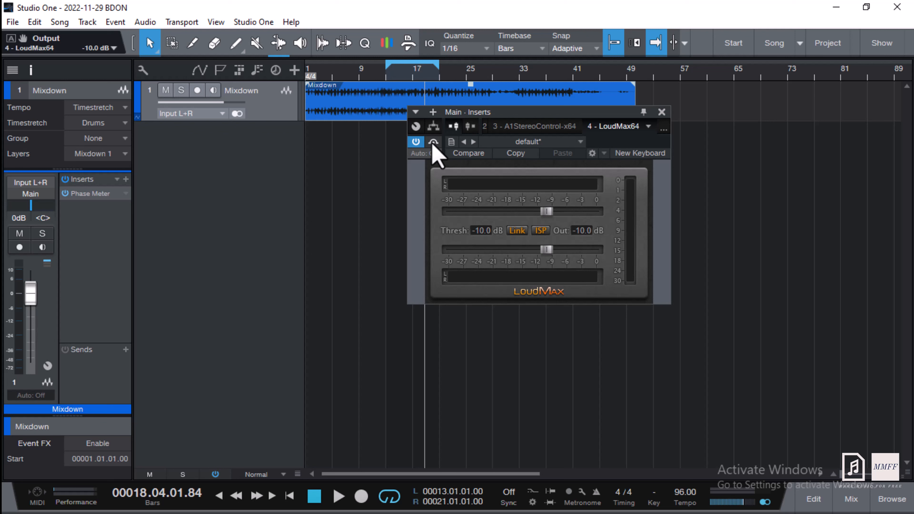
Play the loop and compare the mix with LoudMax bypassed and active, leaving it active and stopping playback
key("space")
left_click(433, 141)
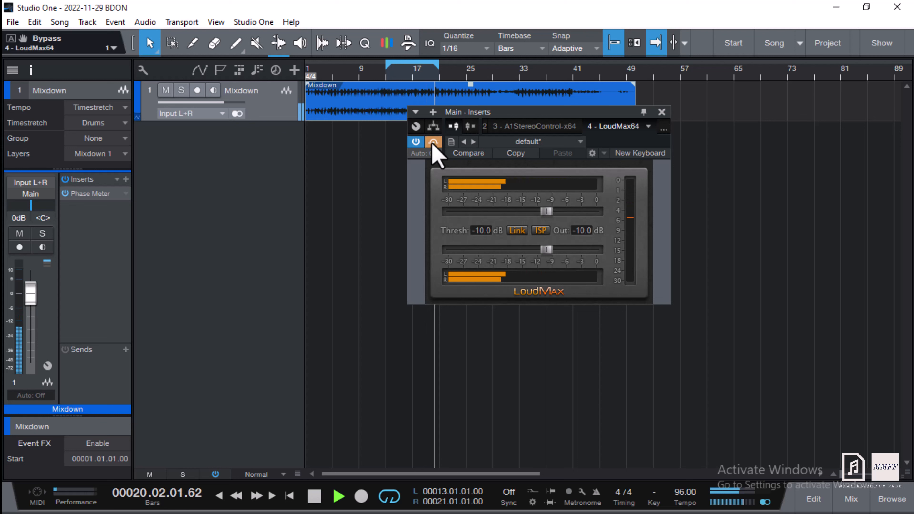
left_click(433, 142)
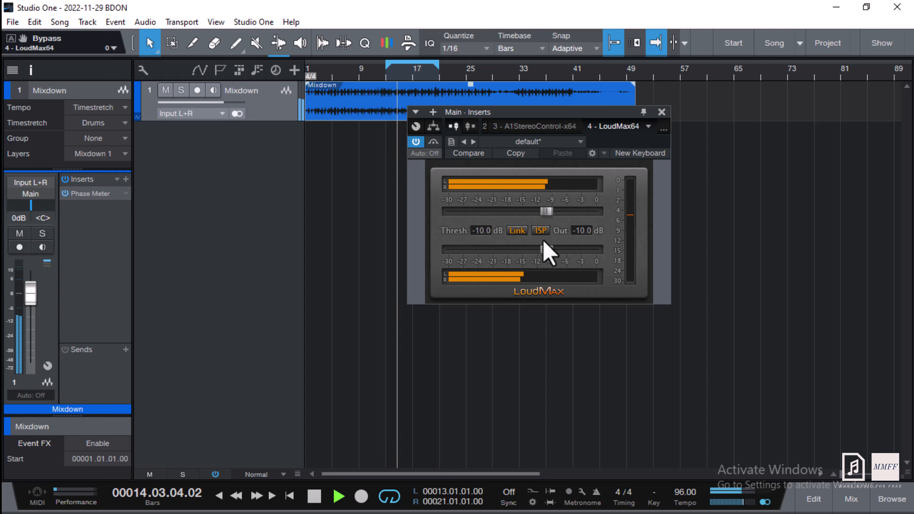
key("space")
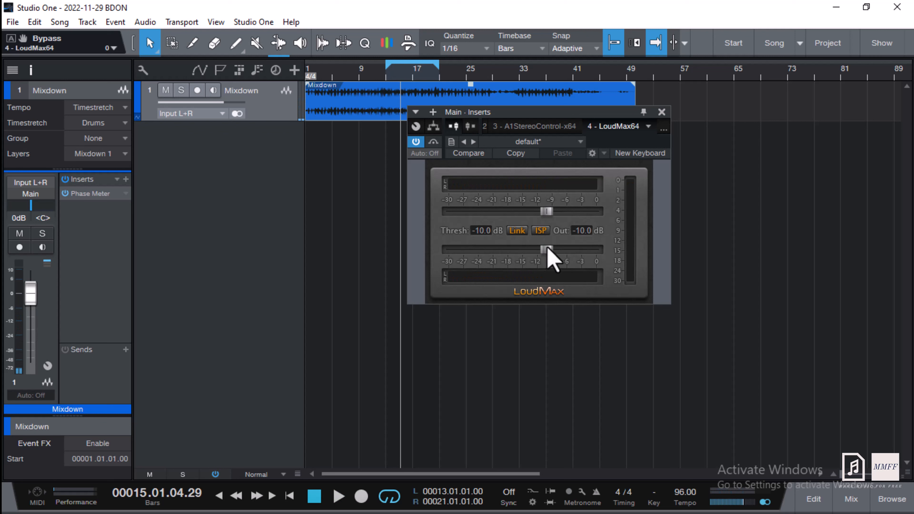
Set LoudMax's output to 0.0 dB and compare the playing loop with all main output inserts off and on, leaving them on
left_click_drag(548, 248, 639, 261)
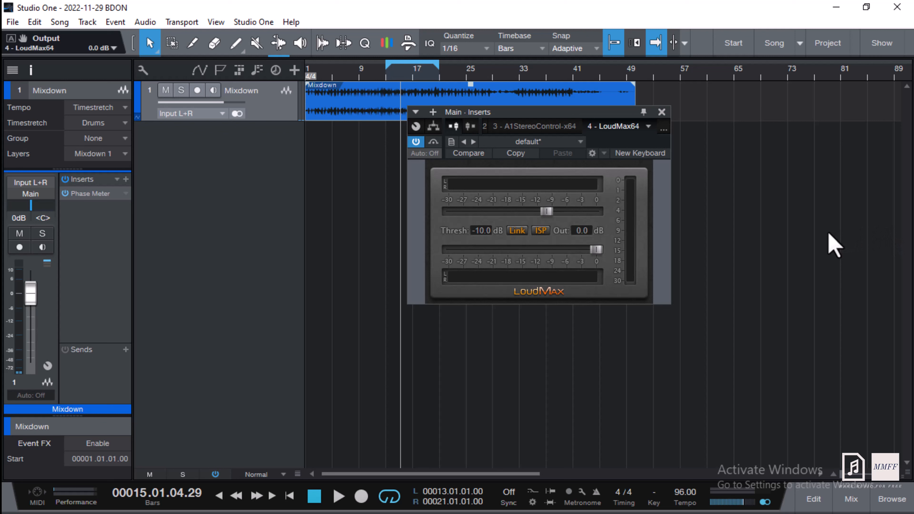
key("space")
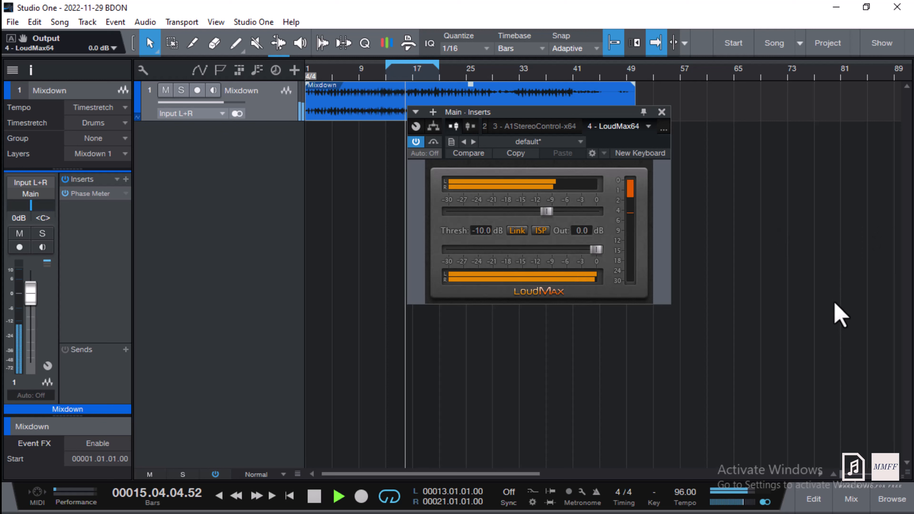
left_click(852, 501)
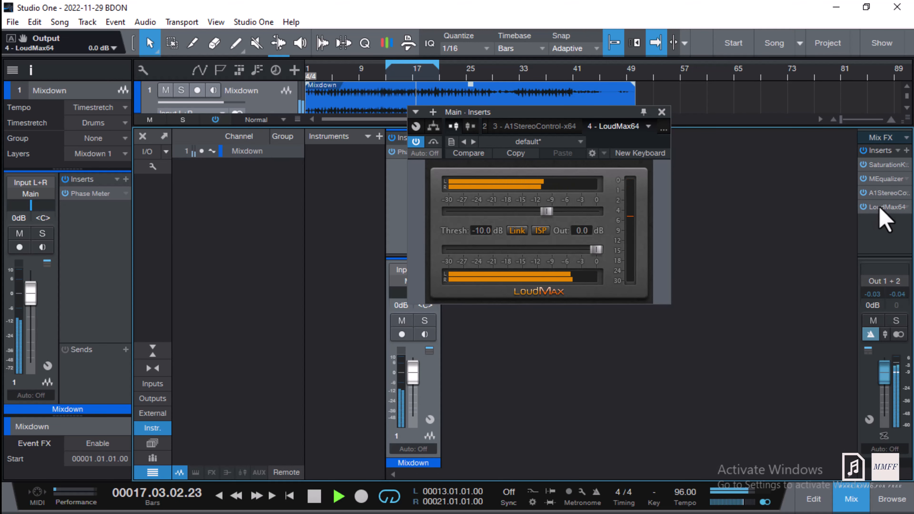
left_click(863, 151)
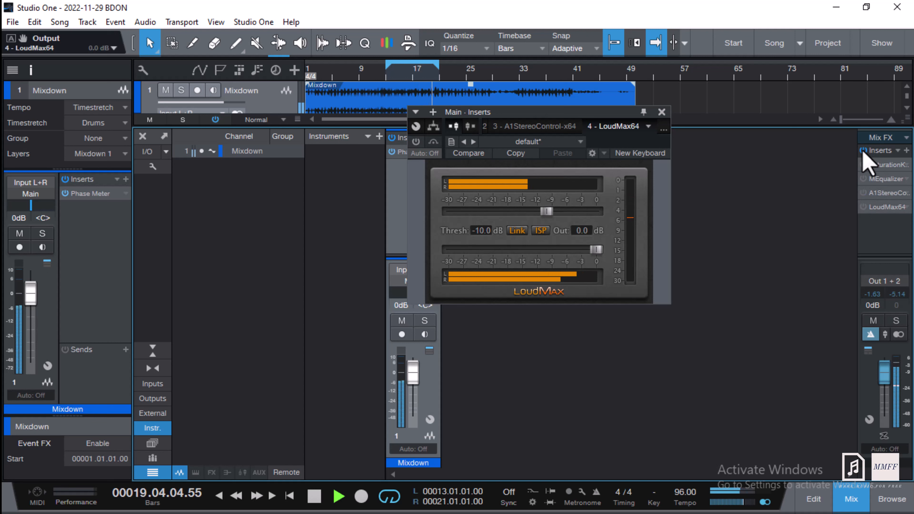
left_click(862, 150)
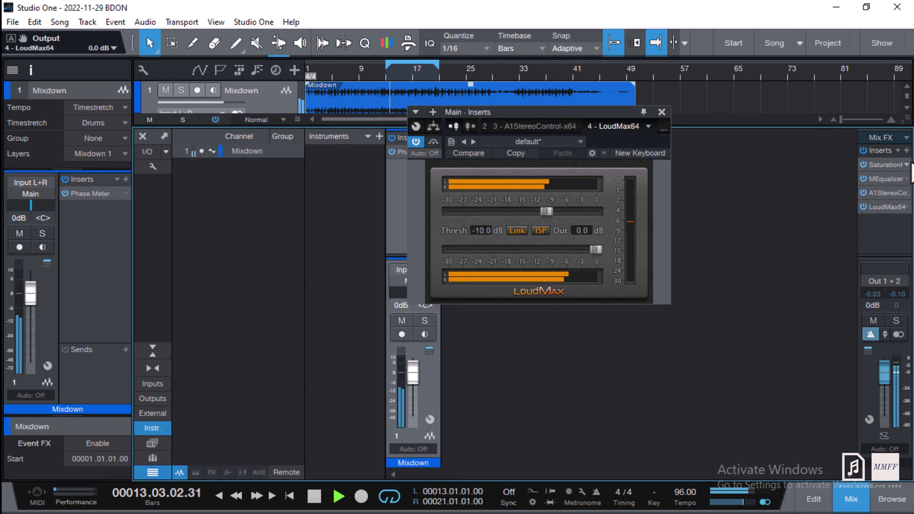
Add Youlean Loudness Meter 2 to the main output's inserts, view its readings while the loop plays, and close it
left_click(907, 151)
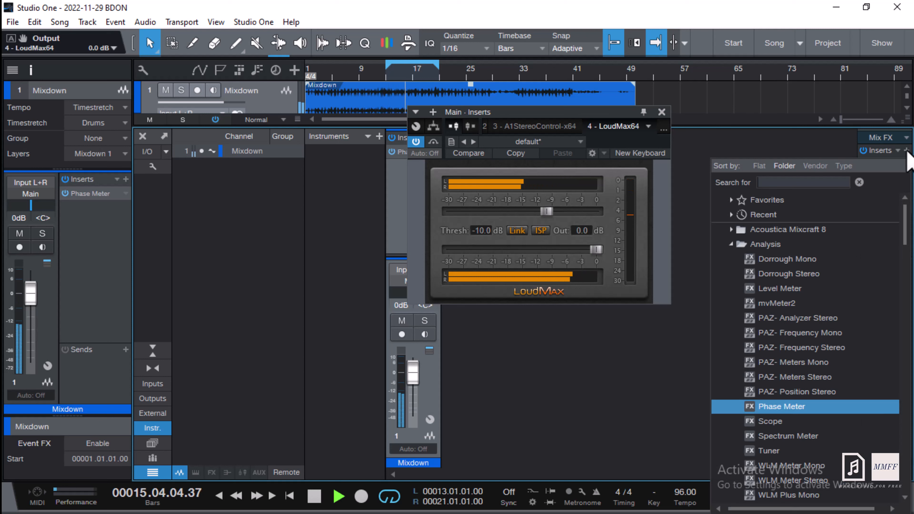
type("you")
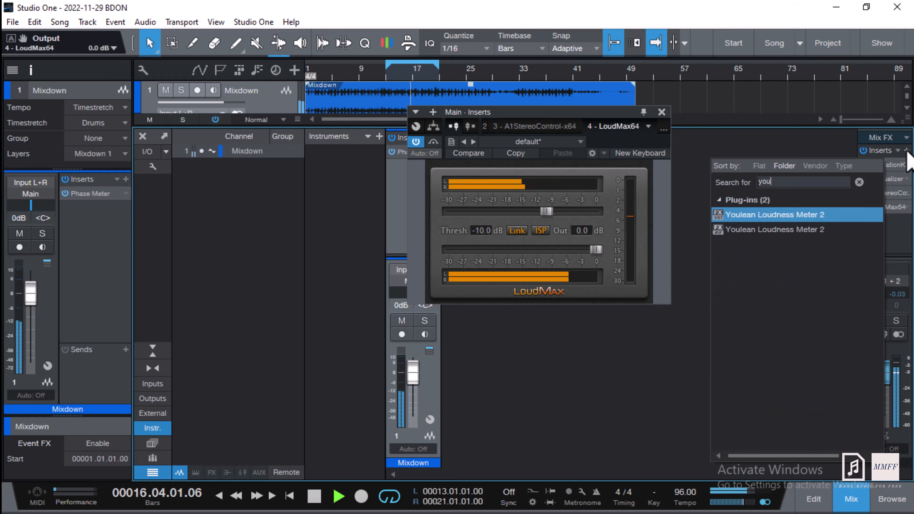
double_click(828, 216)
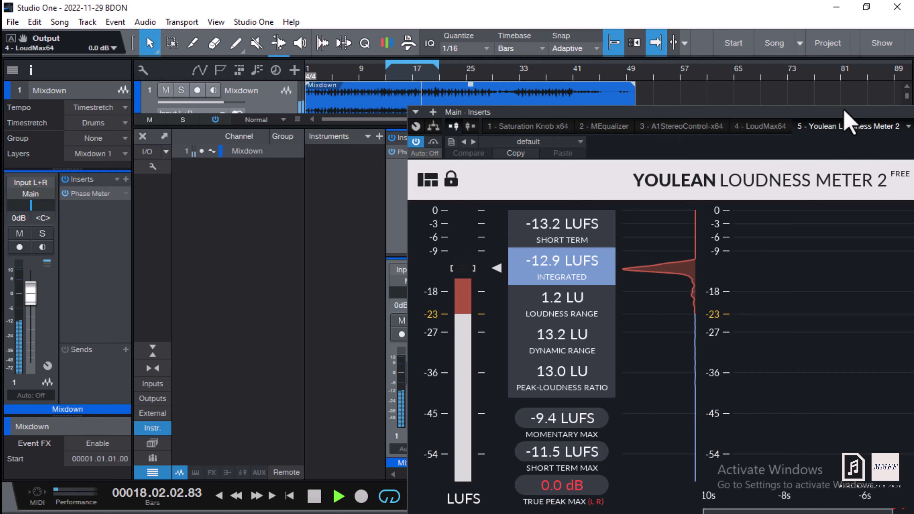
left_click_drag(845, 111, 594, 106)
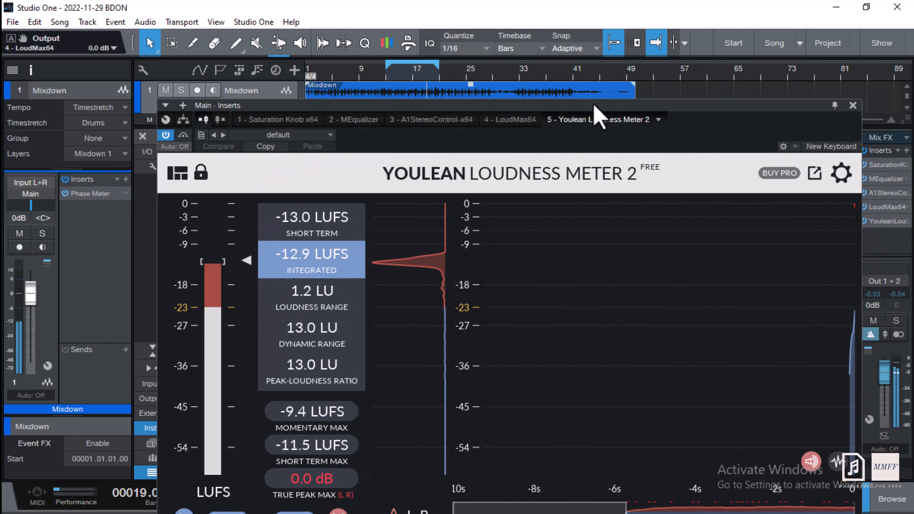
left_click(853, 105)
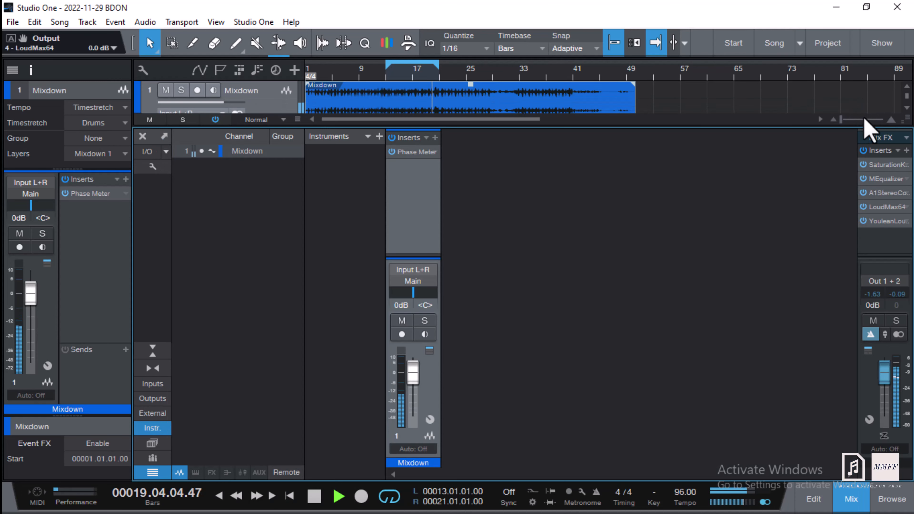
Set LoudMax's threshold to -11.0 dB and unlink its faders, keeping the output at 0.0 dB
left_click(887, 207)
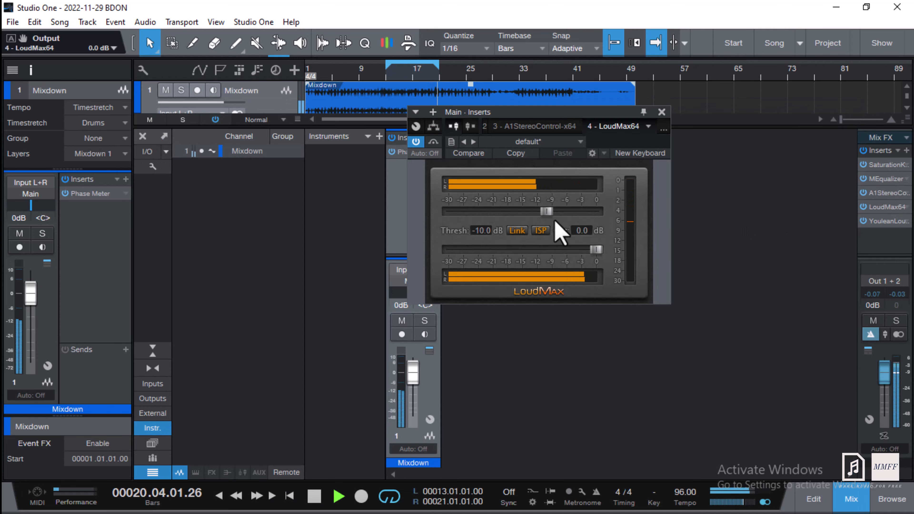
left_click_drag(547, 215, 543, 214)
left_click(517, 230)
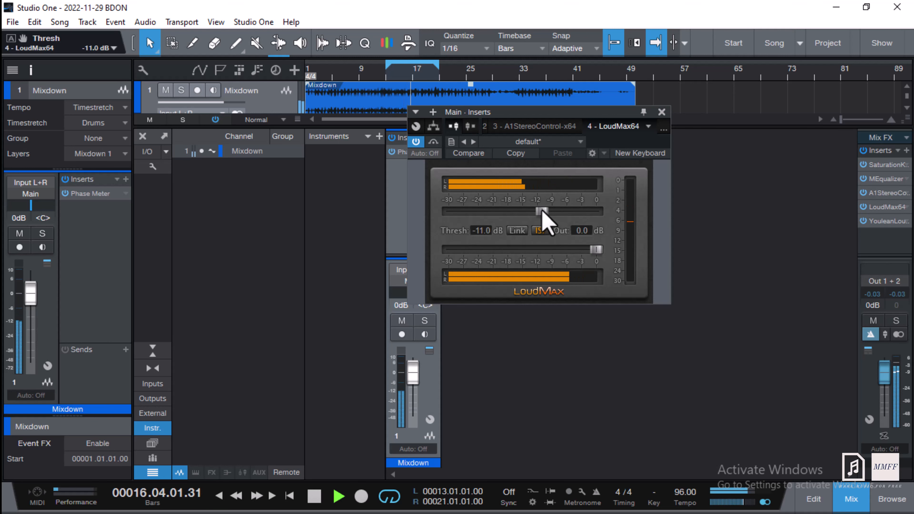
Reset the Youlean Loudness Meter 2 readings, measure the playing loop's loudness again, then close the meter and stop playback
left_click(883, 221)
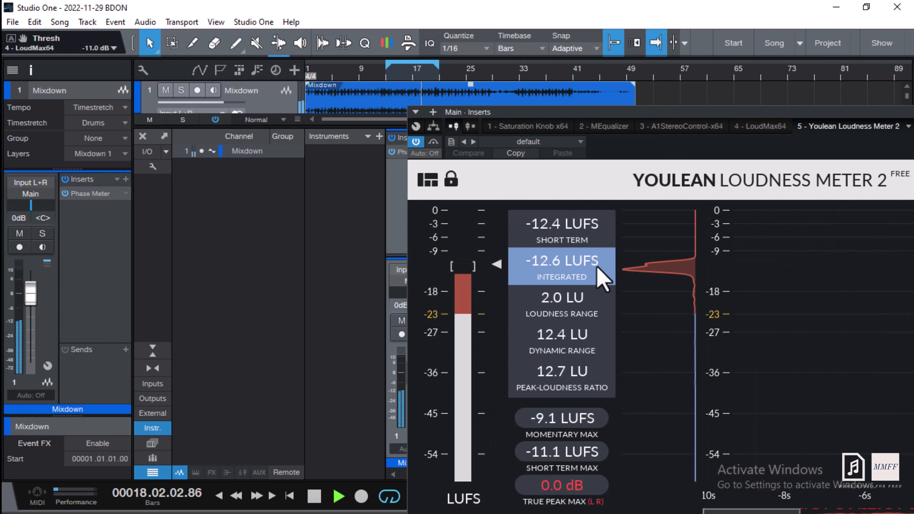
left_click_drag(831, 144, 769, 65)
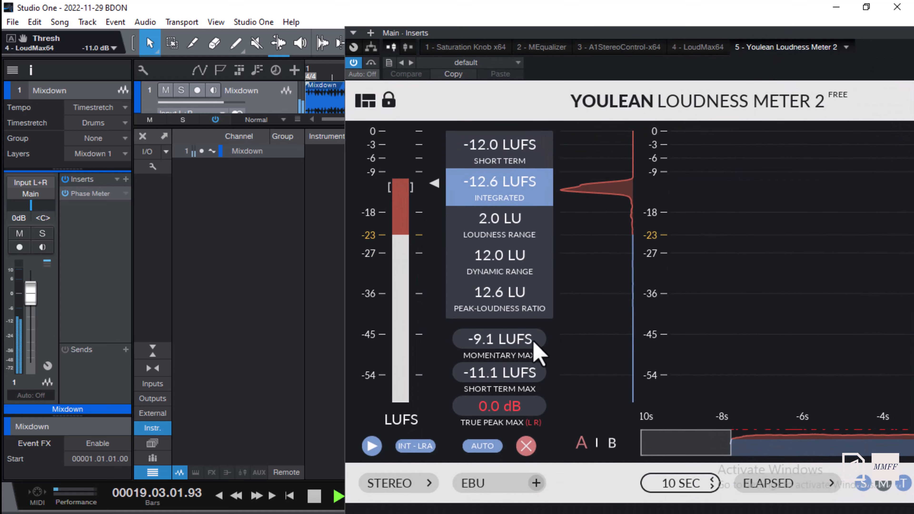
left_click(528, 448)
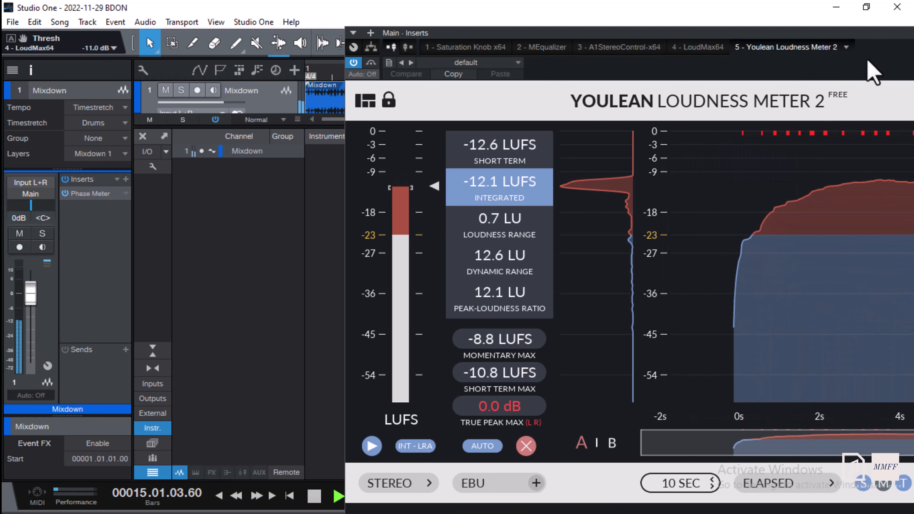
left_click_drag(888, 51, 590, 179)
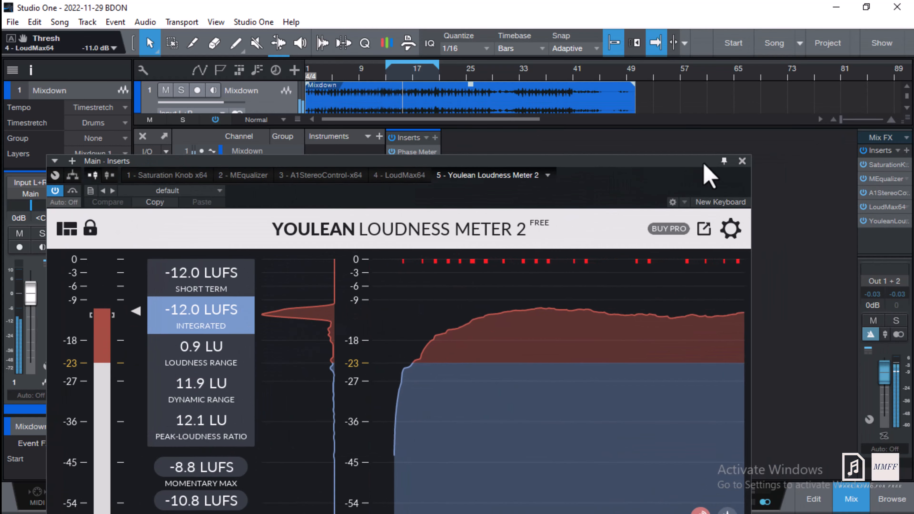
left_click(742, 161)
left_click(851, 498)
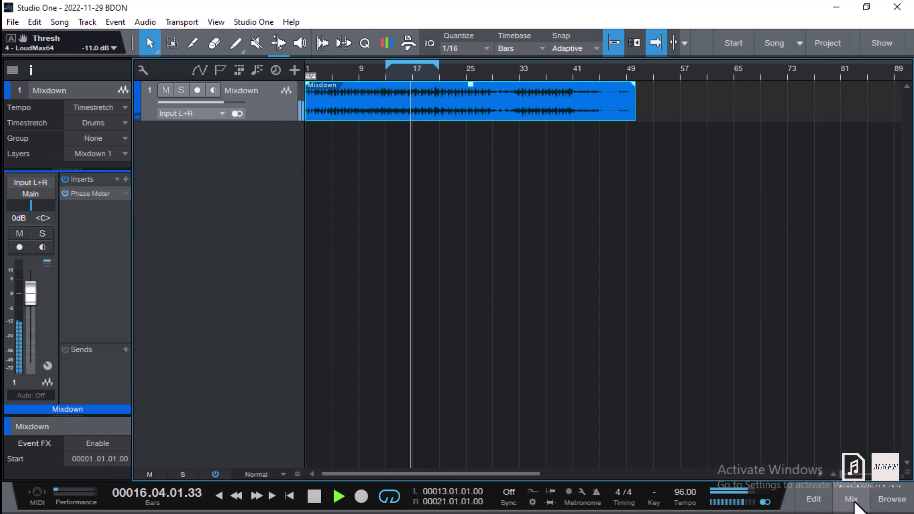
left_click(850, 499)
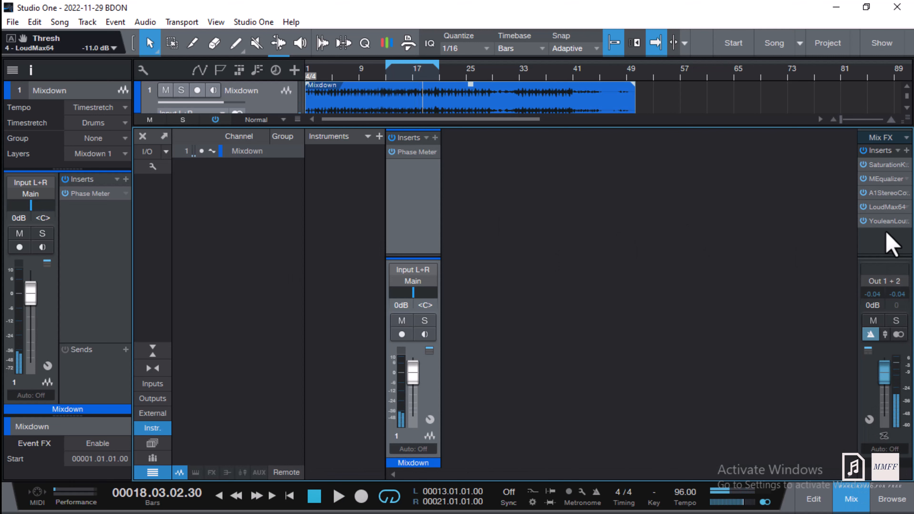
Reopen the loudness meter on the main output to examine the integrated, short-term and true peak readings, and close it
left_click(887, 221)
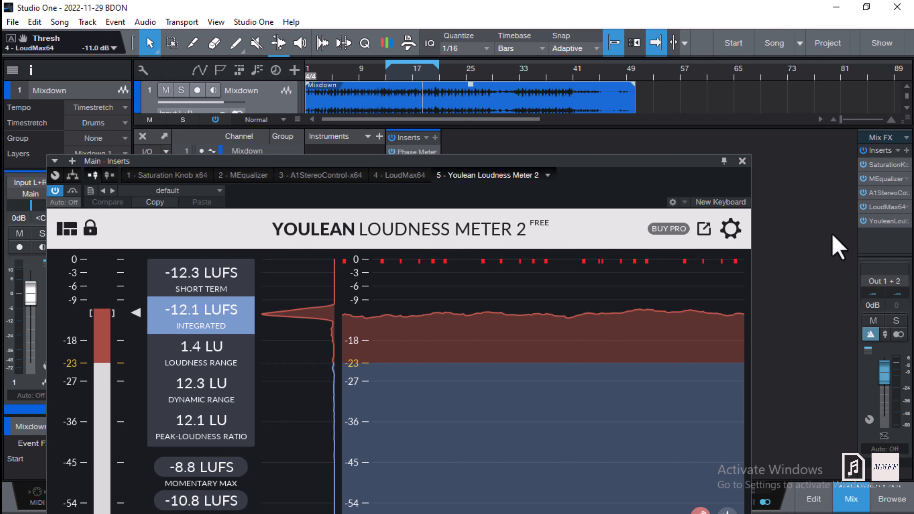
left_click_drag(675, 177, 702, 47)
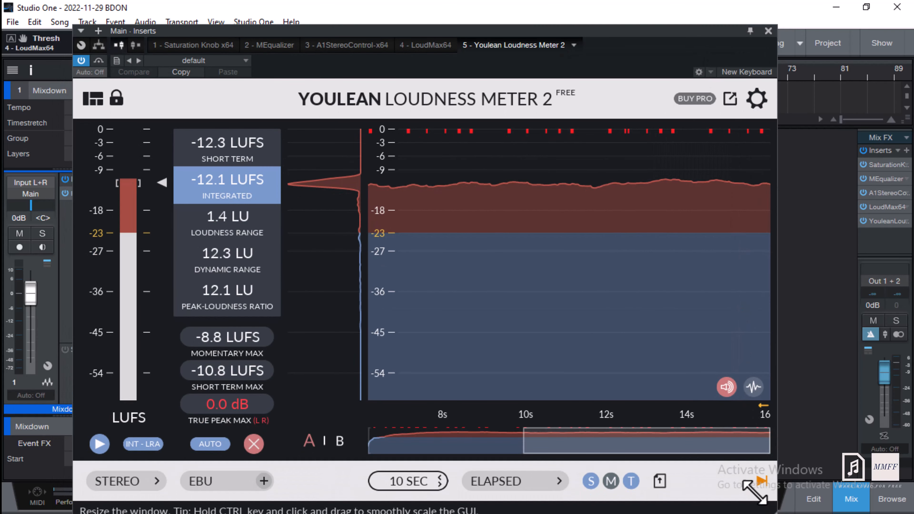
left_click(768, 31)
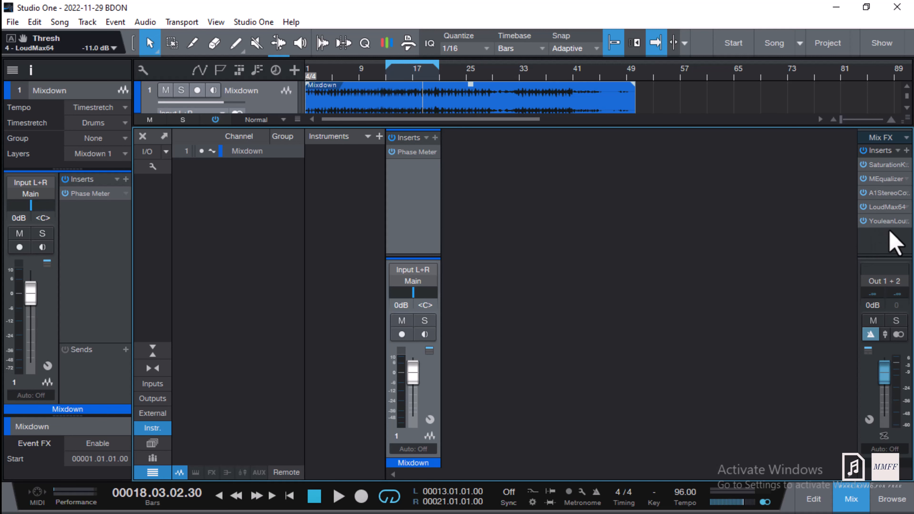
left_click(888, 221)
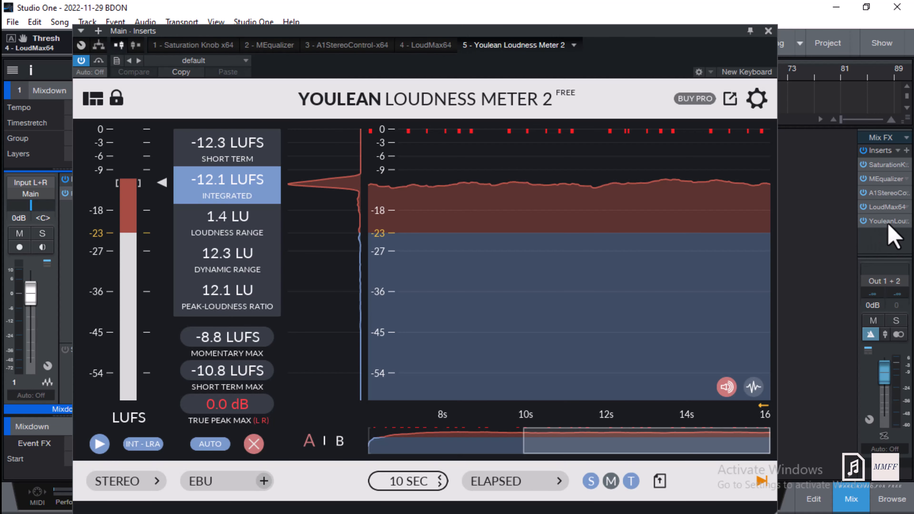
left_click(769, 31)
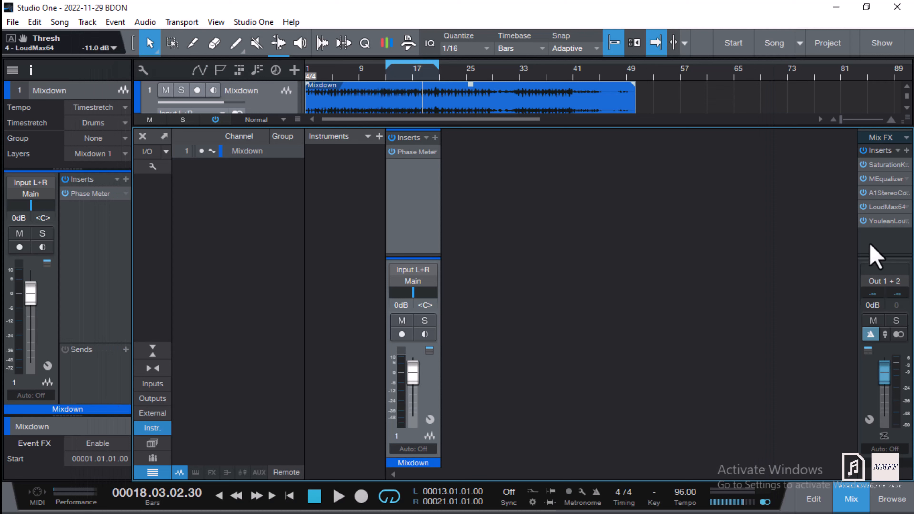